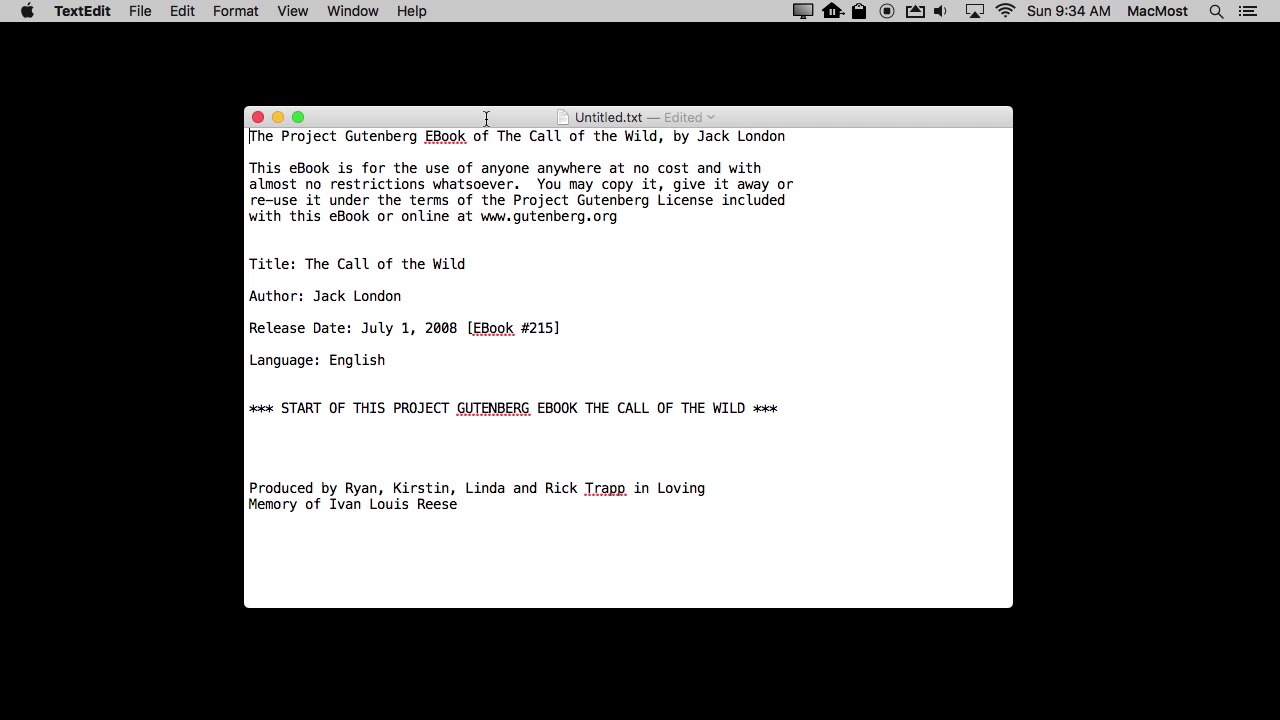
Search the book for 'dog', which finds 198 matches
left_click(181, 10)
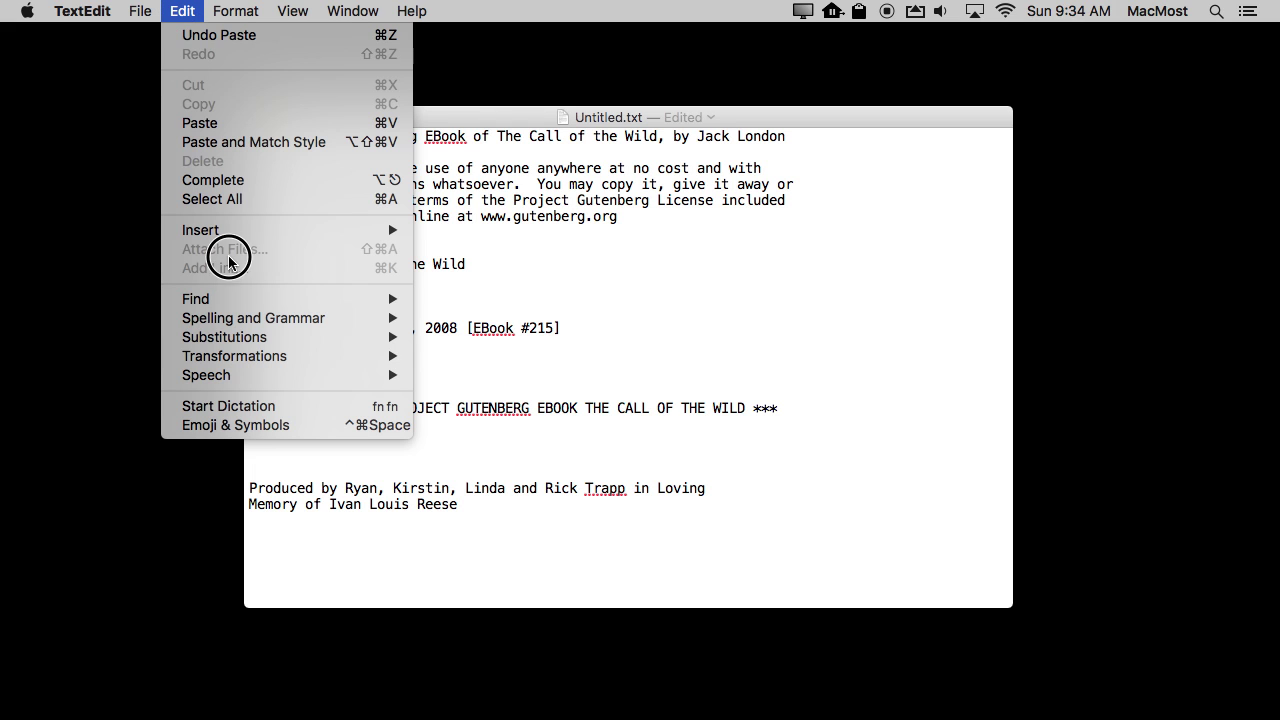
mouse_move(196, 299)
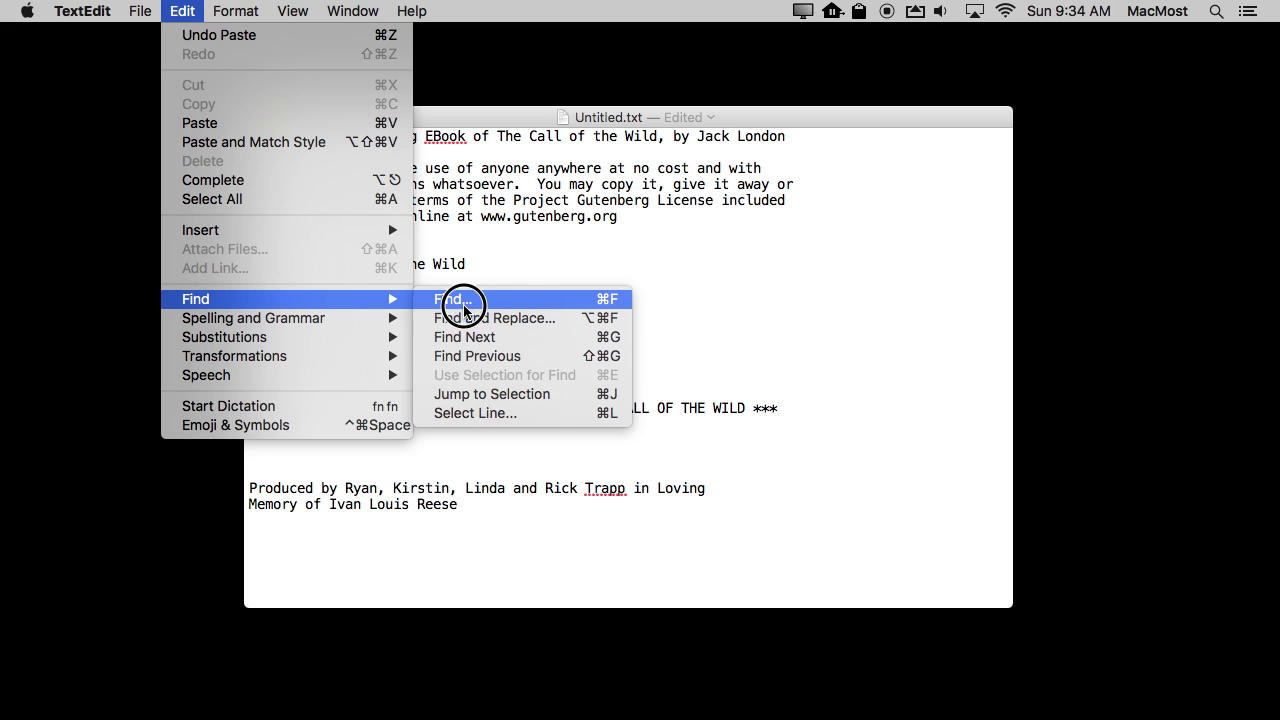
left_click(460, 300)
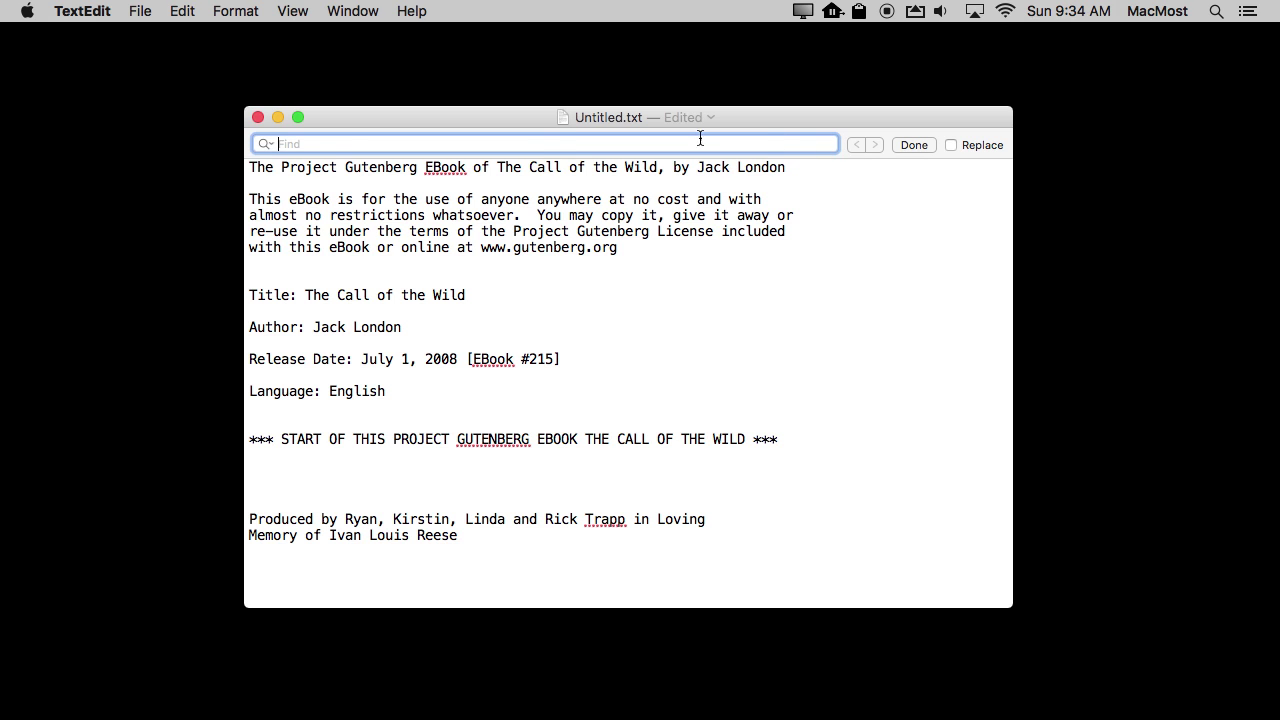
type("do")
type("g")
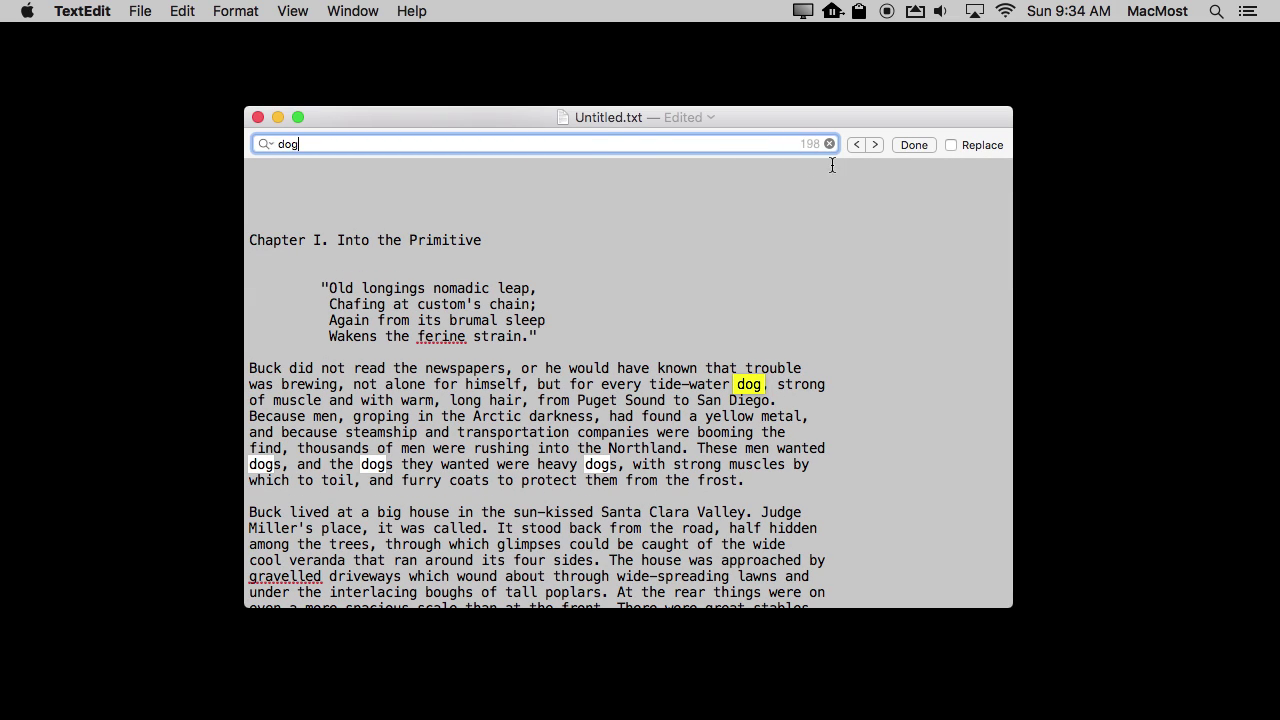
Step forward through several 'dog' matches to a later 'dogs'
mouse_move(545, 144)
left_click(876, 144)
left_click(876, 144)
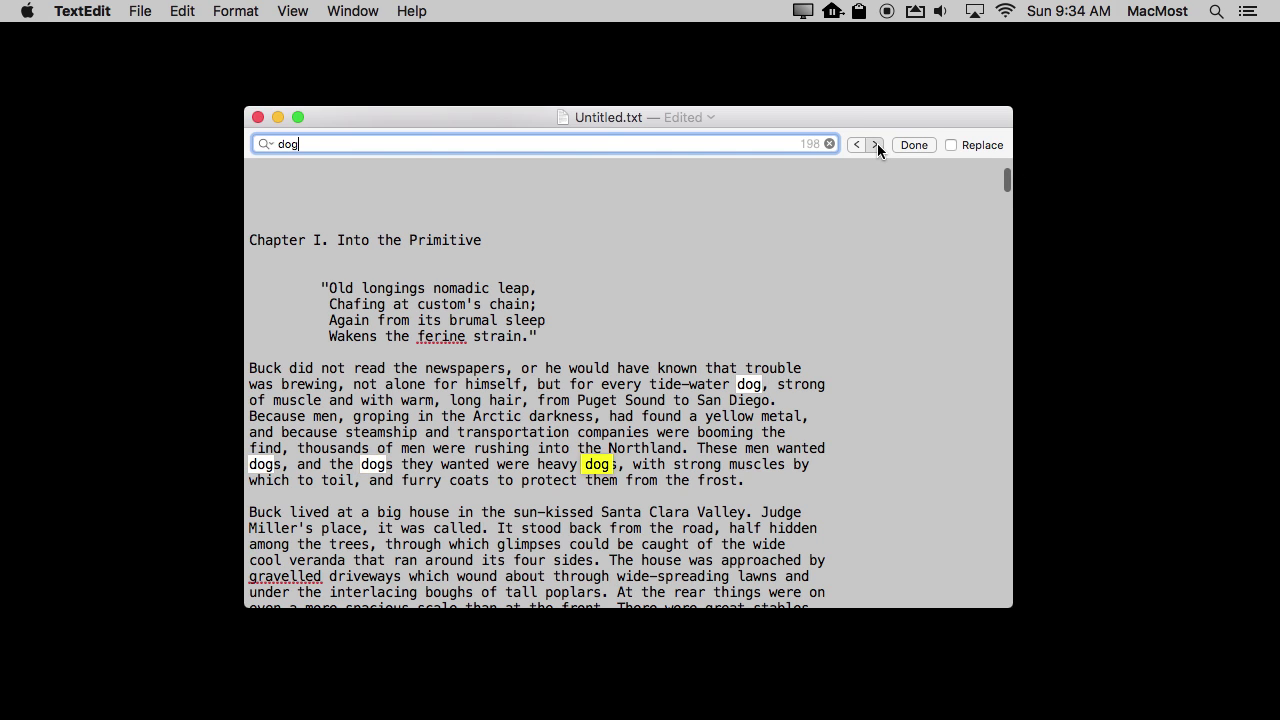
left_click(877, 144)
left_click(877, 144)
left_click(877, 144)
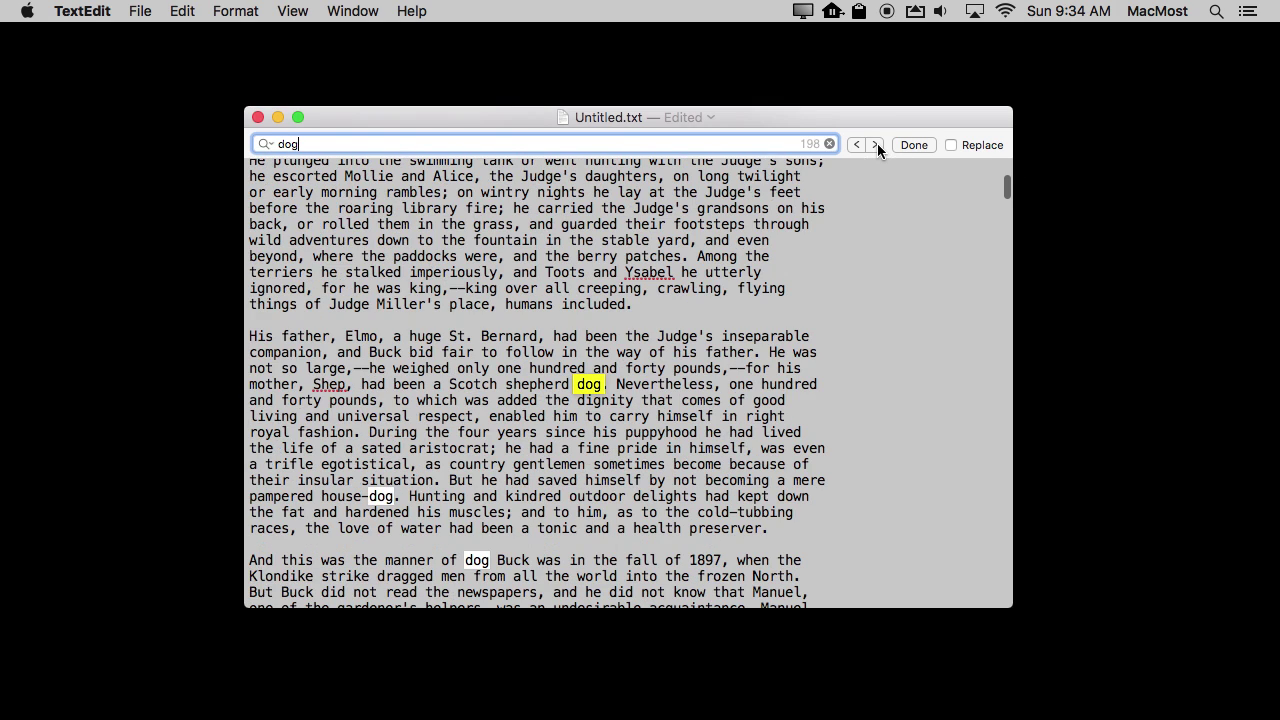
left_click(877, 144)
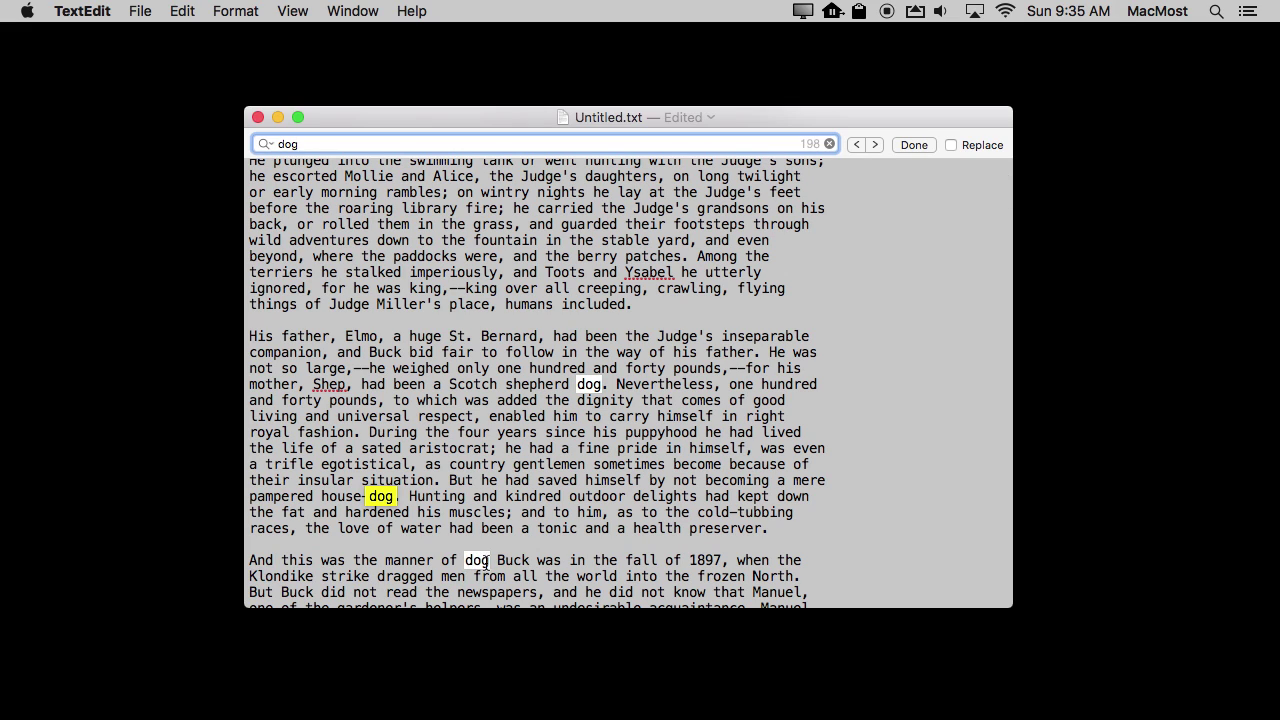
left_click(876, 144)
left_click(875, 145)
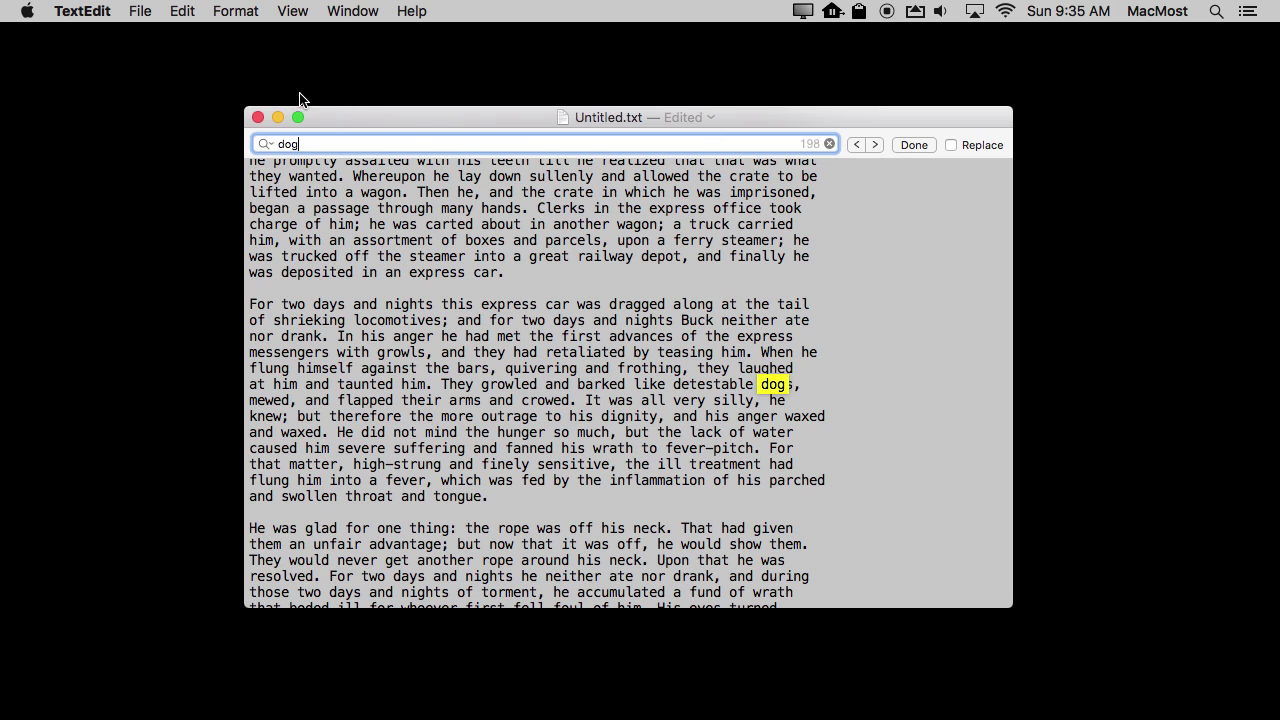
Go back one 'dog' match, forward four with Cmd-G, then back two to 'Perrault knew dogs'
left_click(184, 12)
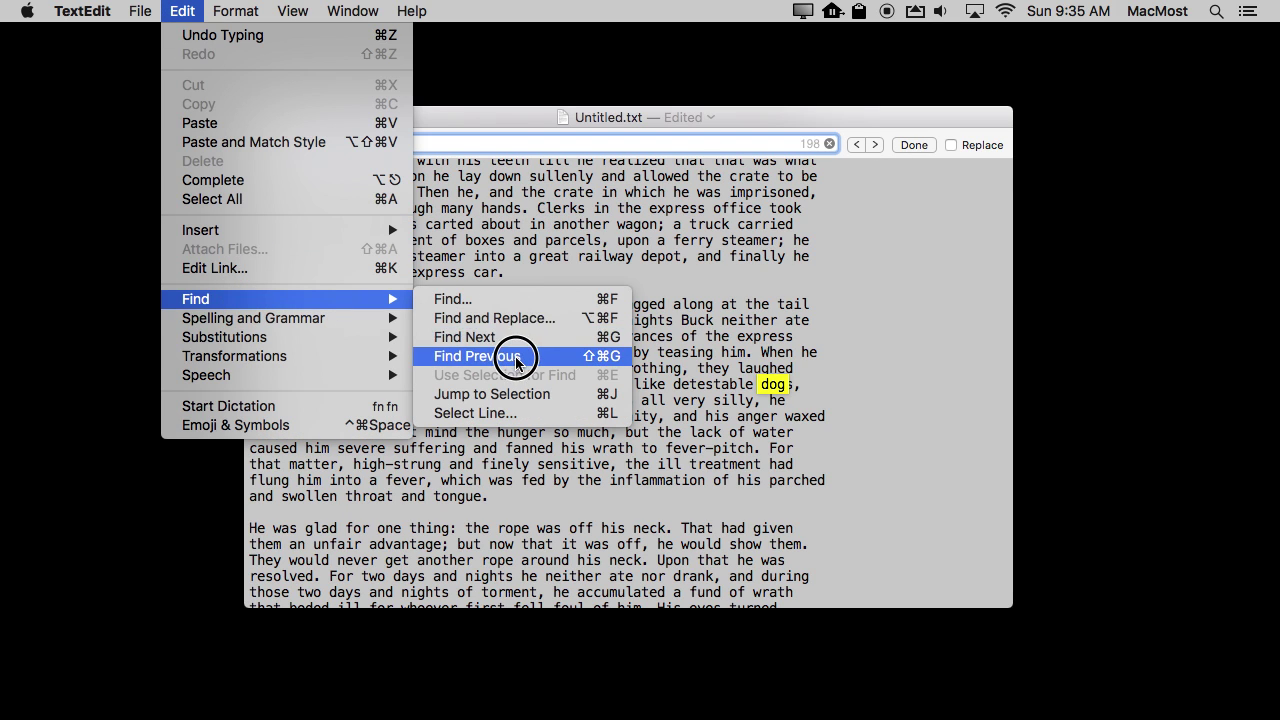
left_click(608, 360)
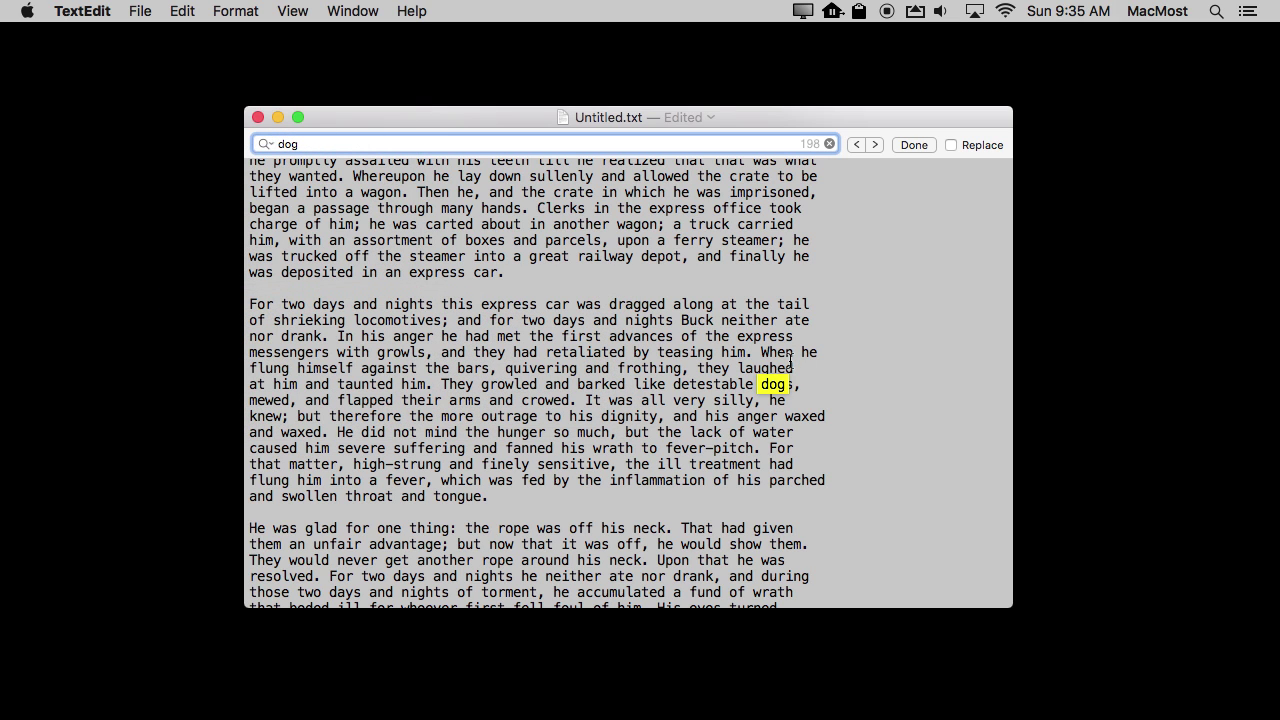
key("super+g")
key("super+g")
key("super+g")
key("super+g")
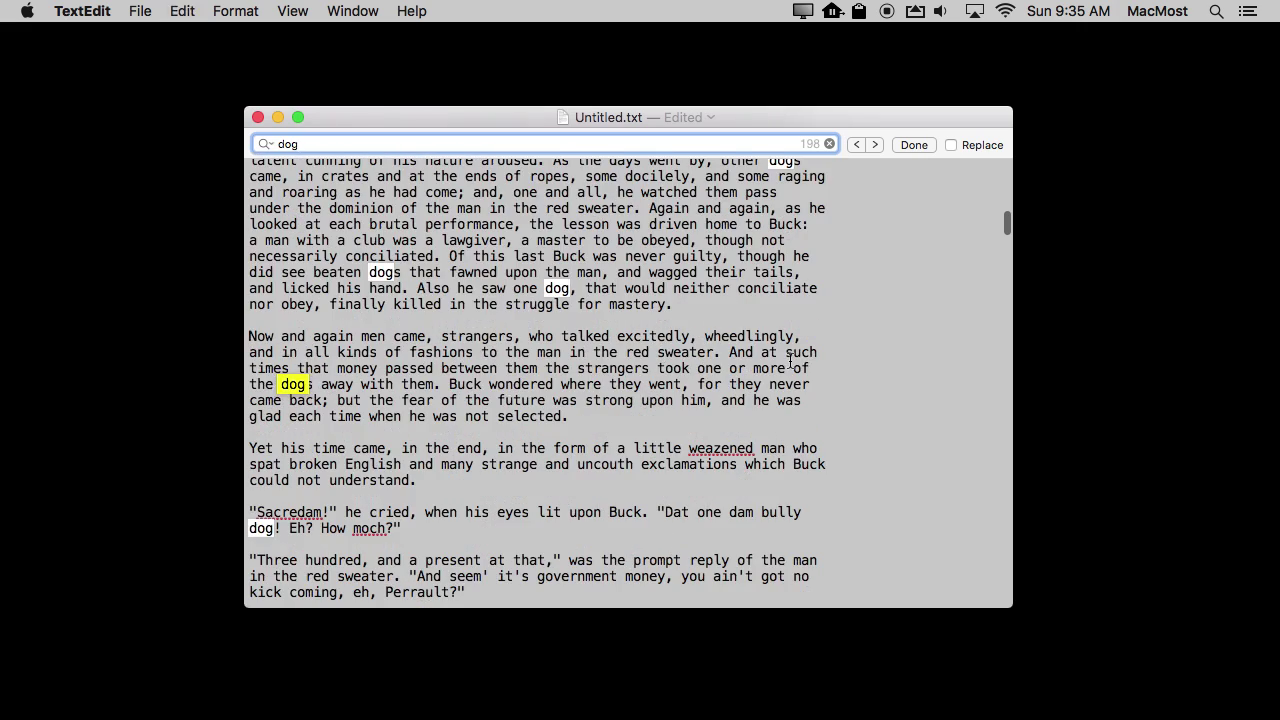
key("super+g")
key("super+g")
key("super+g")
key("super+g")
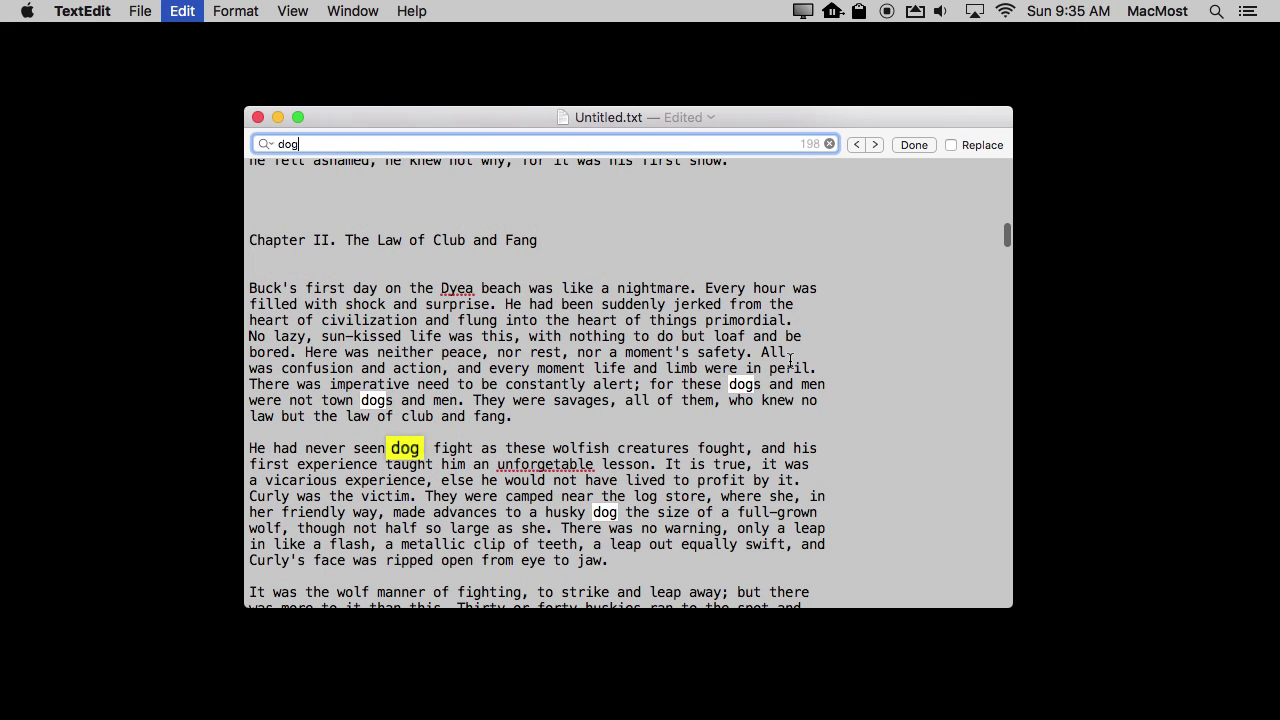
key("super+g")
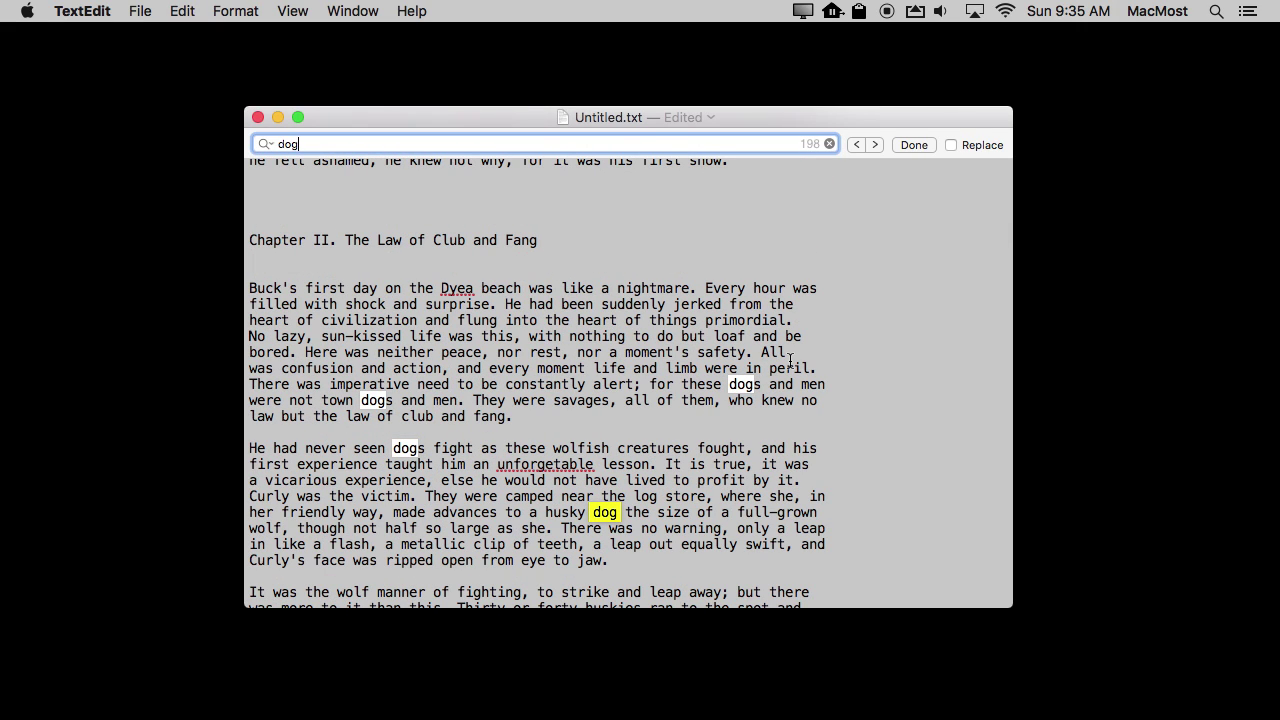
key("super+g")
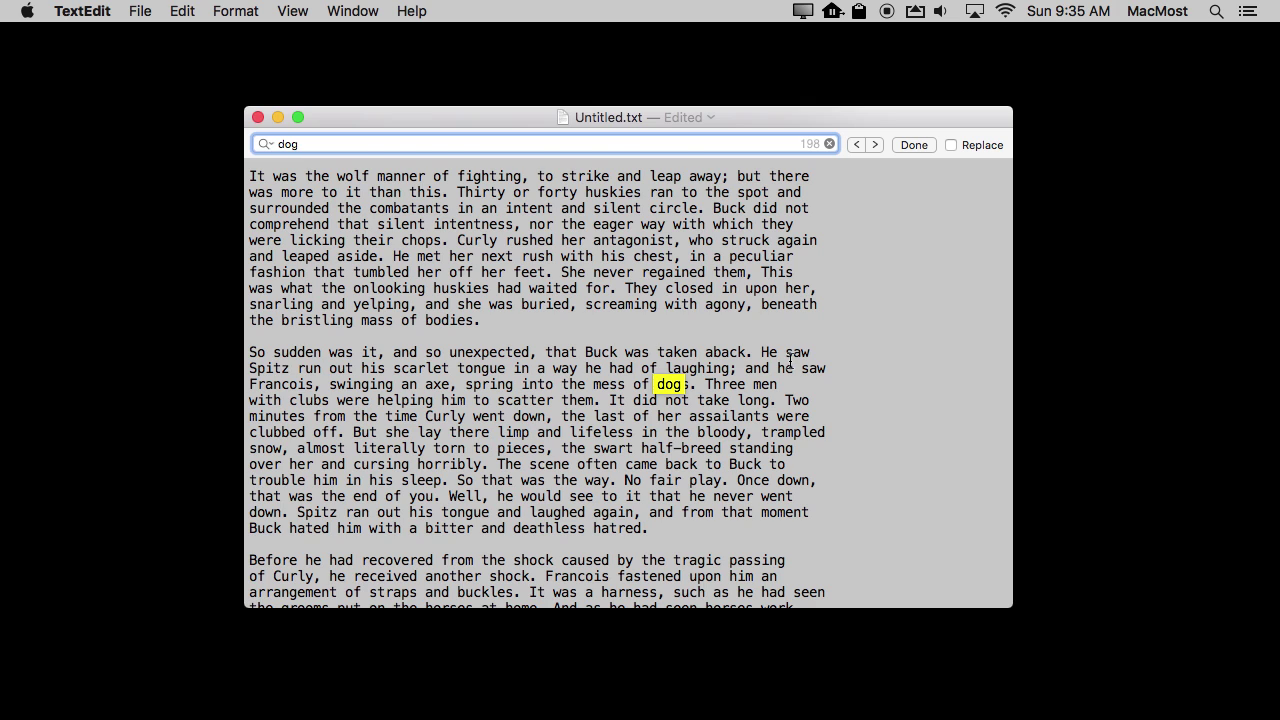
key("super+shift+g")
key("super+shift+g")
key("super+shift+g")
key("super+shift+g")
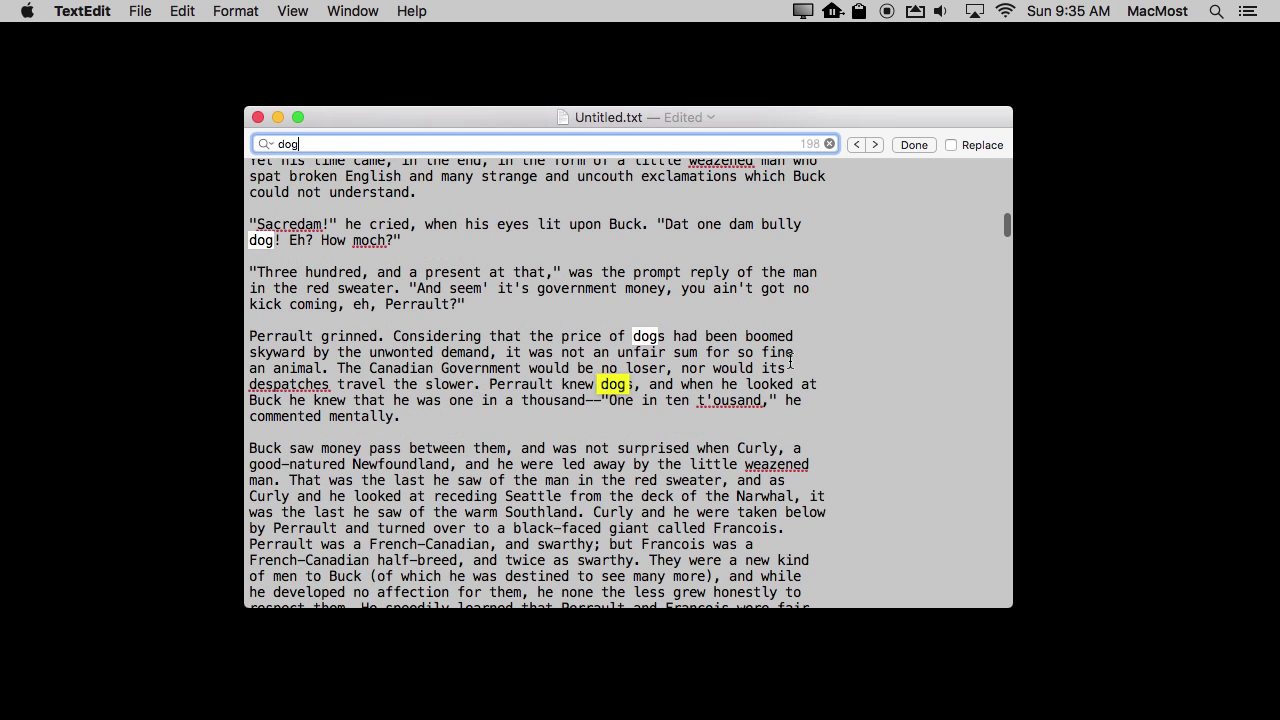
key("super+shift+g")
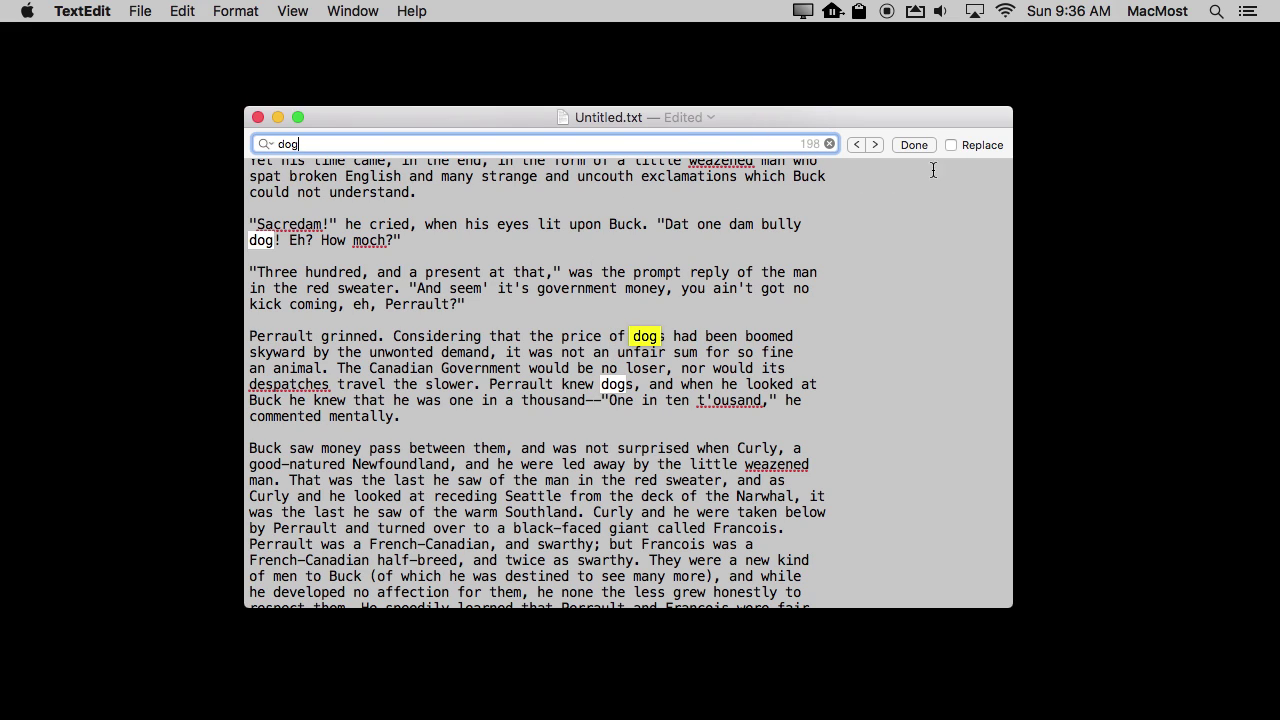
Show the replace field and enter 'cat' as the replacement
left_click(951, 144)
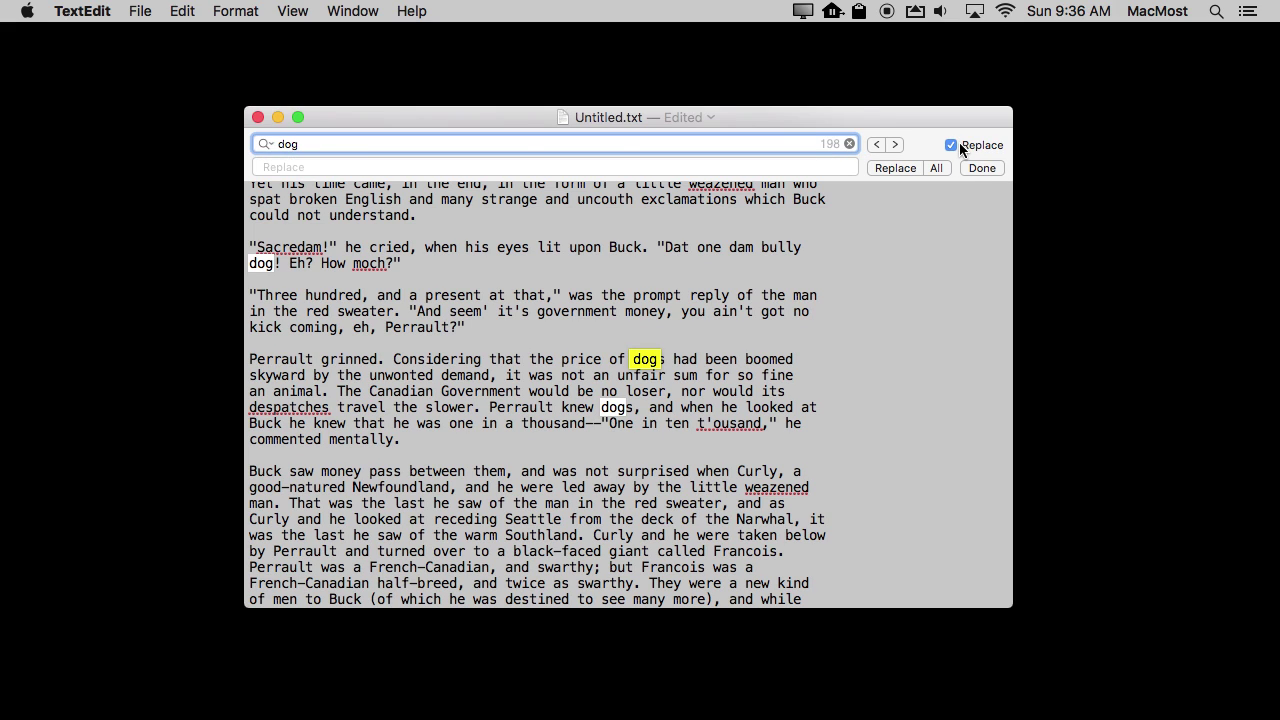
left_click(272, 168)
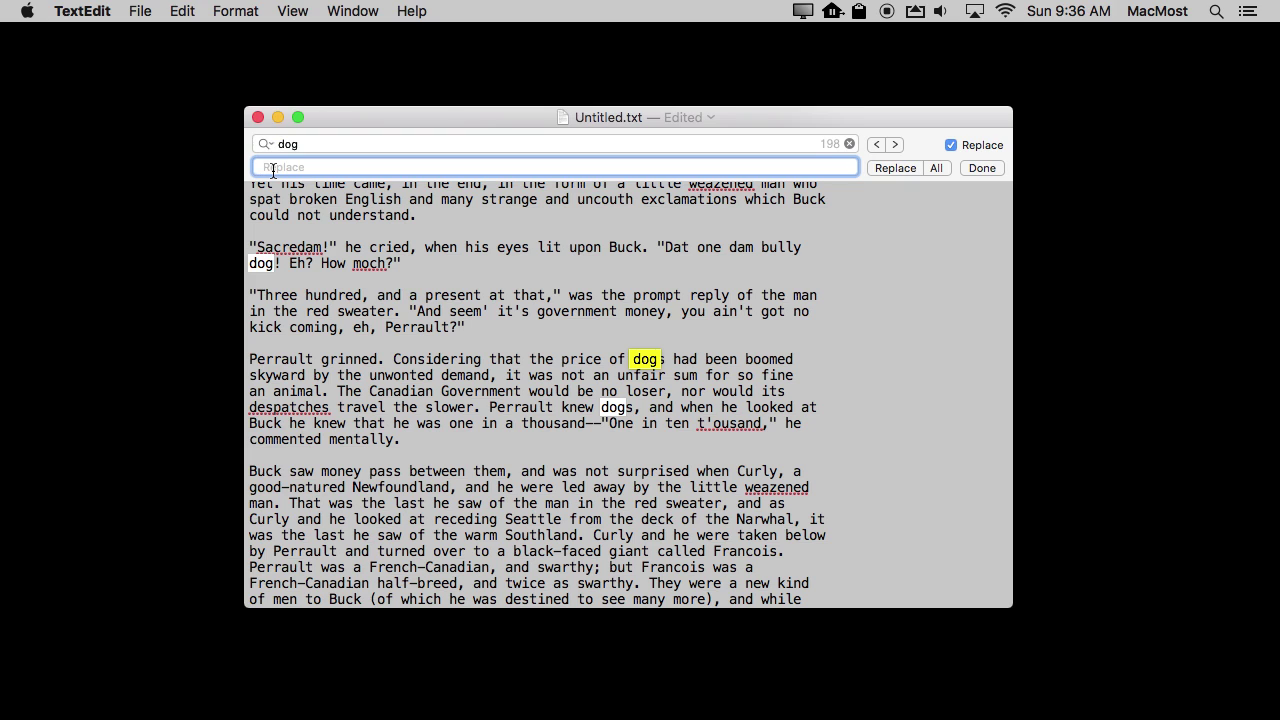
type("cat")
Replace several 'dog' matches with 'cat' one by one, skip one, then replace all 190
left_click(888, 168)
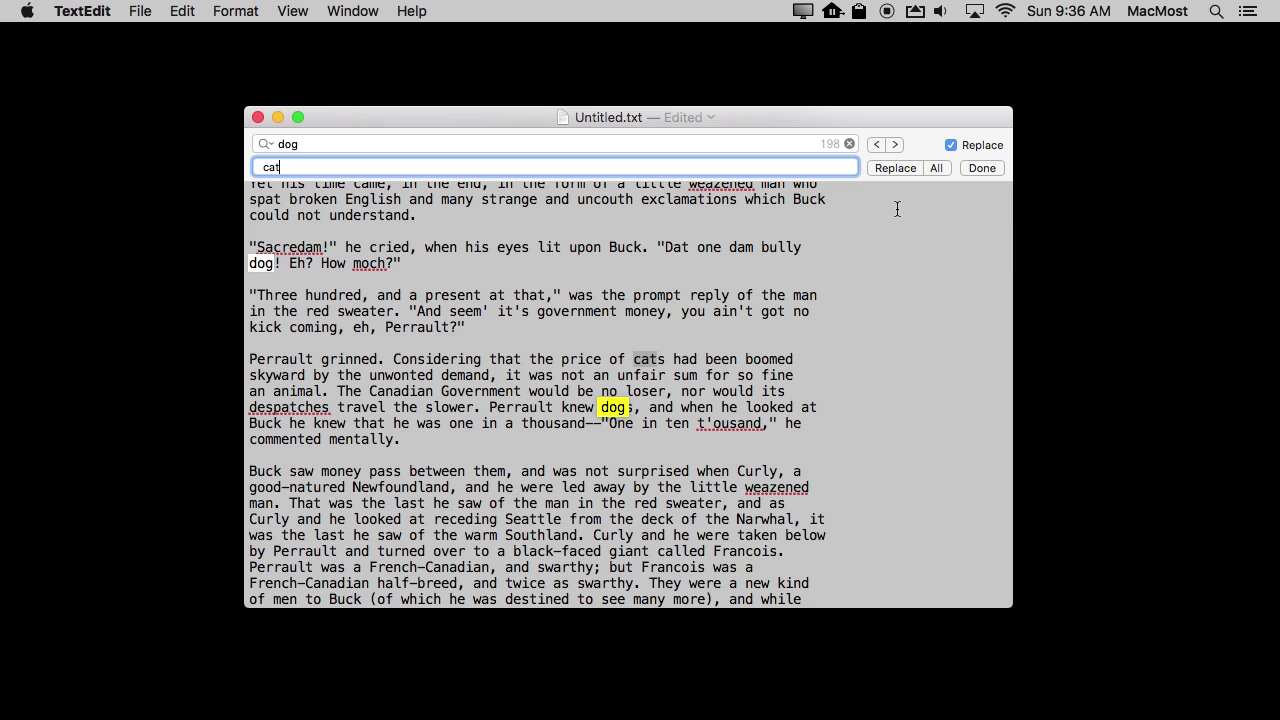
left_click(893, 167)
left_click(892, 166)
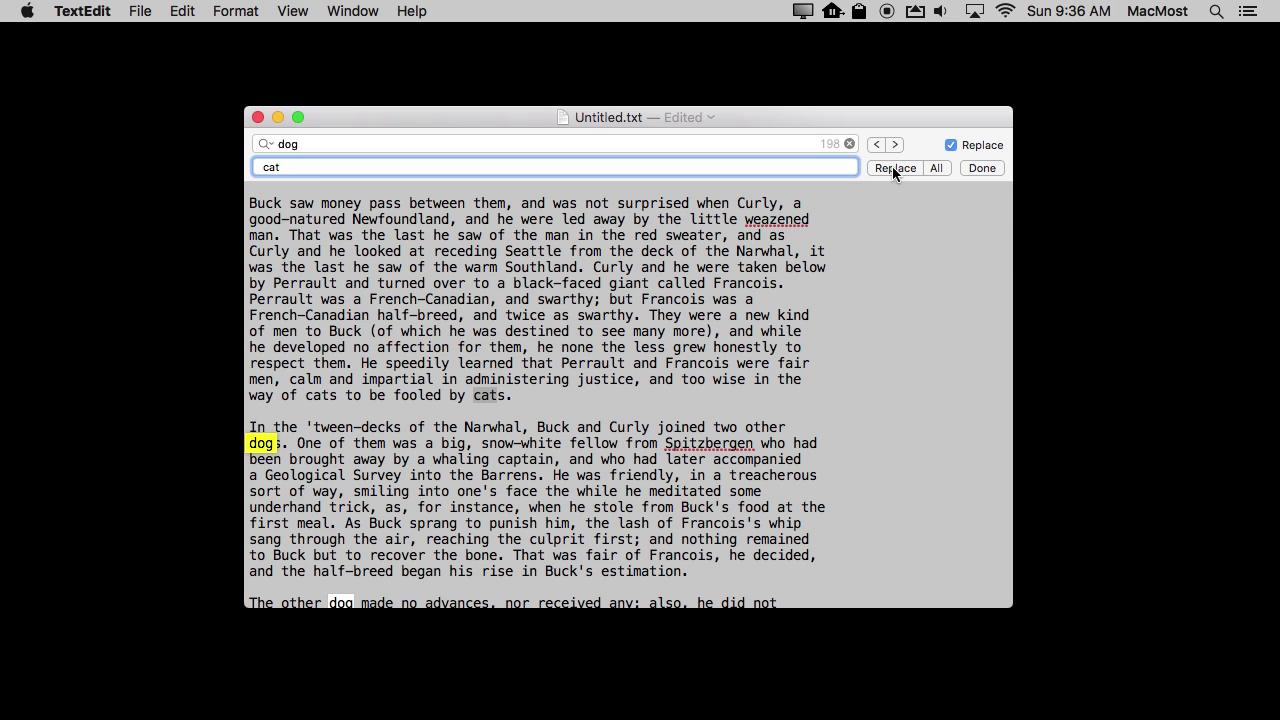
left_click(892, 166)
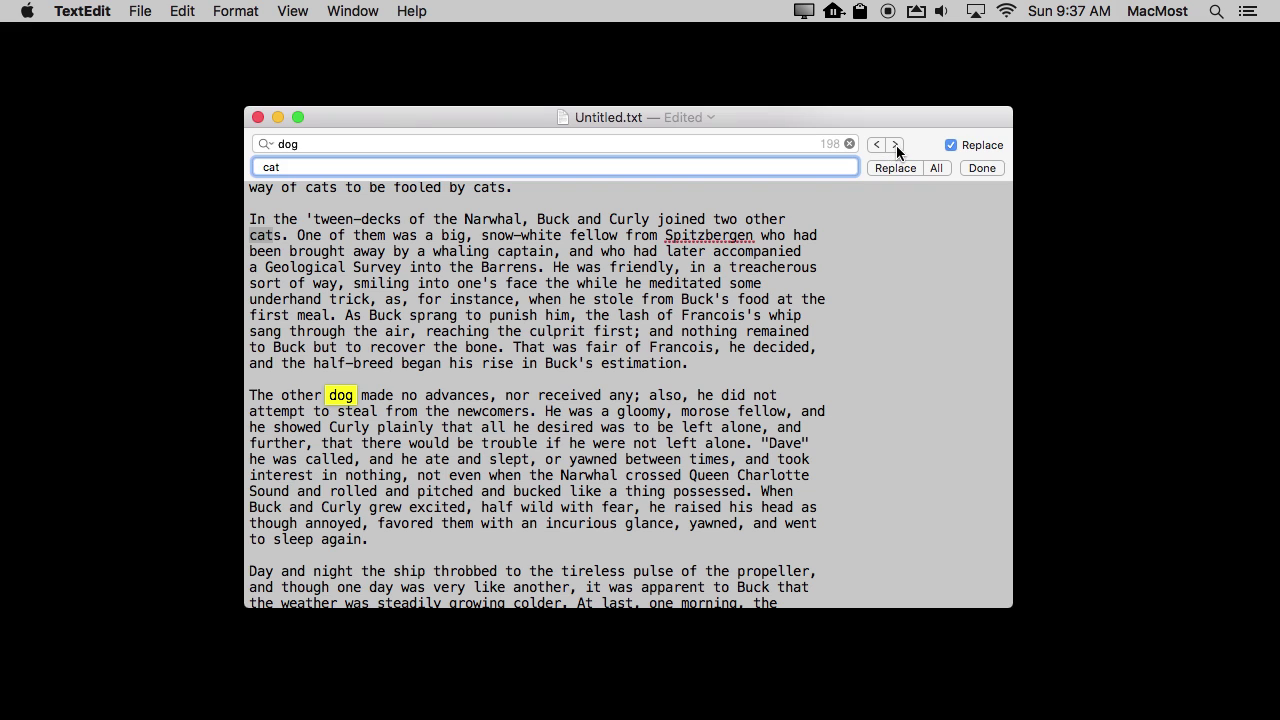
left_click(896, 145)
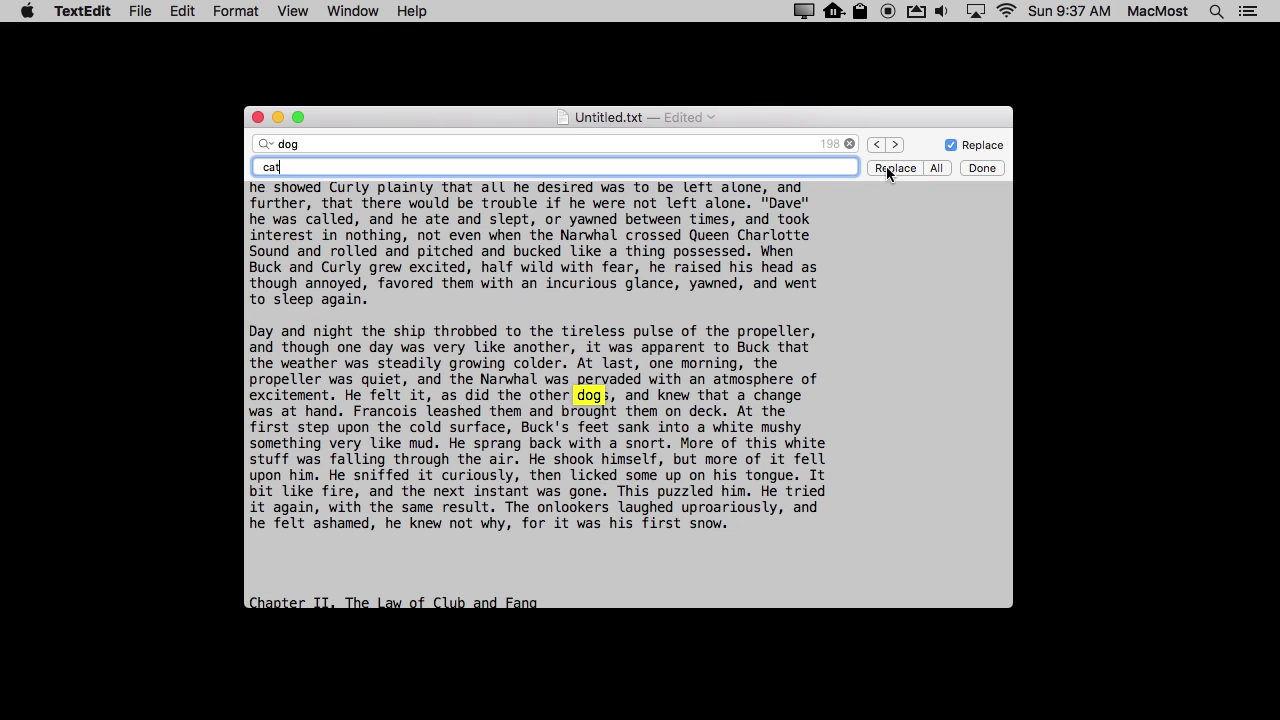
left_click(886, 166)
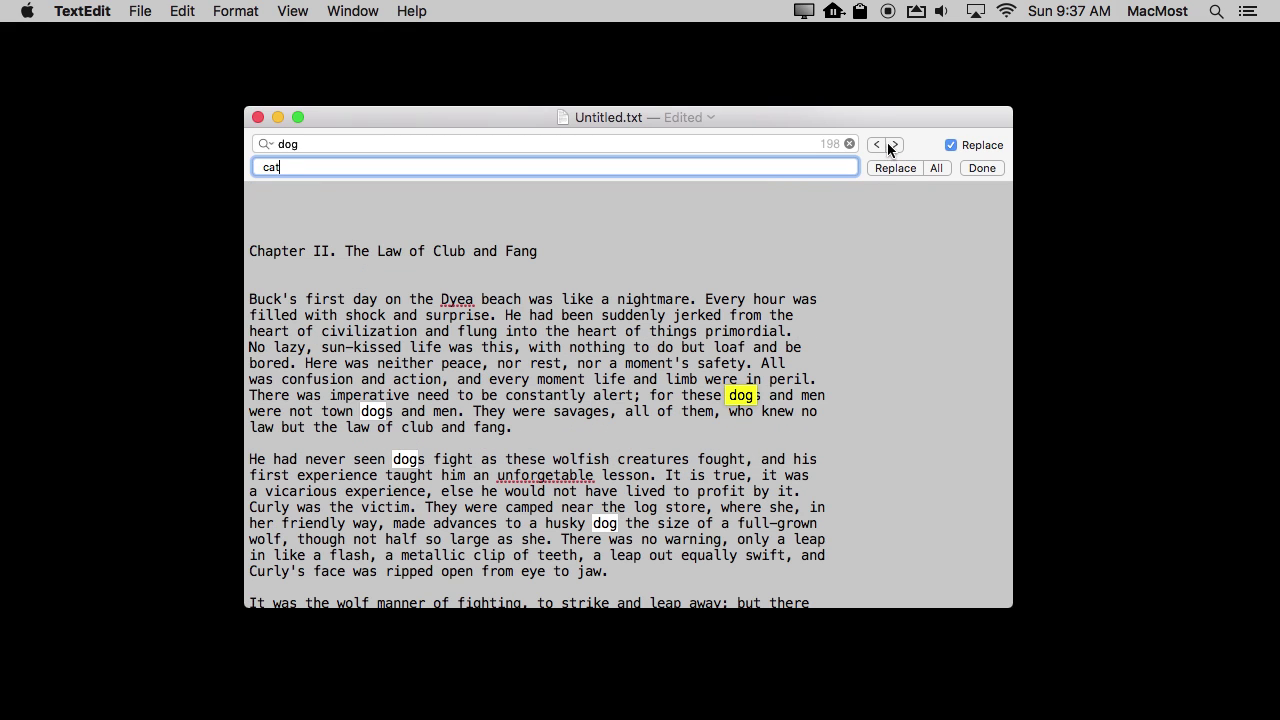
left_click(890, 166)
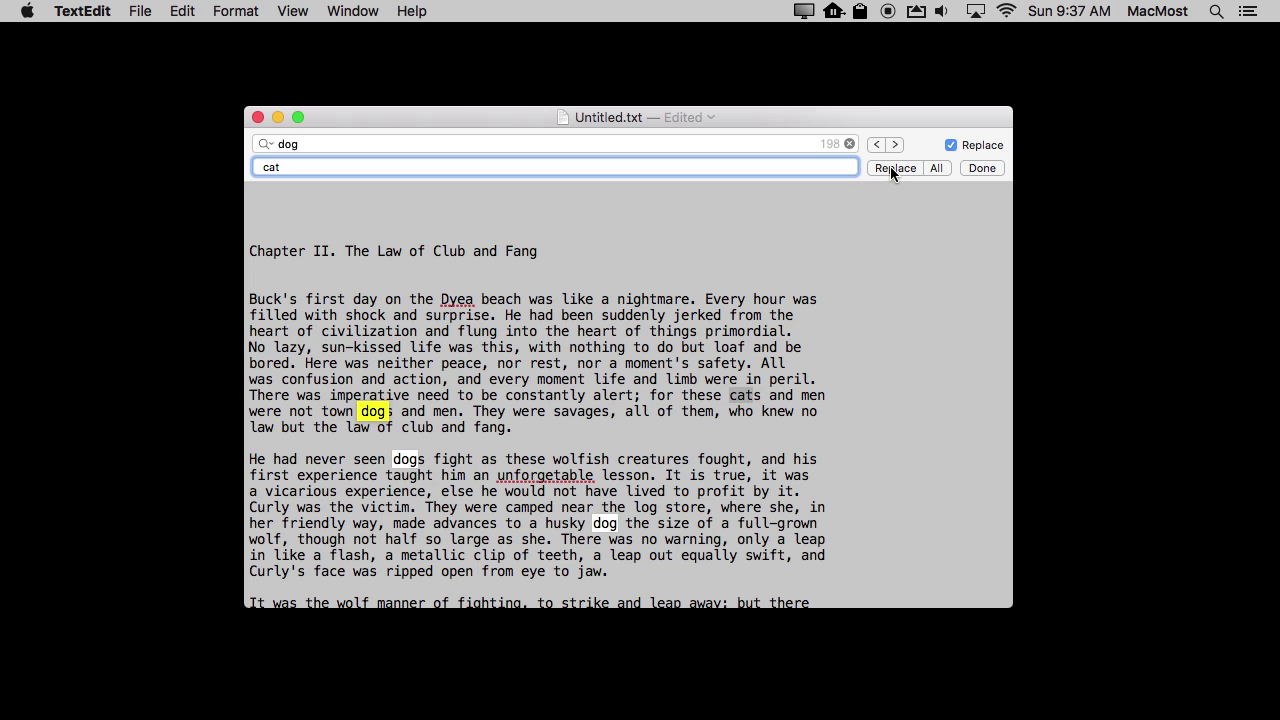
left_click(890, 166)
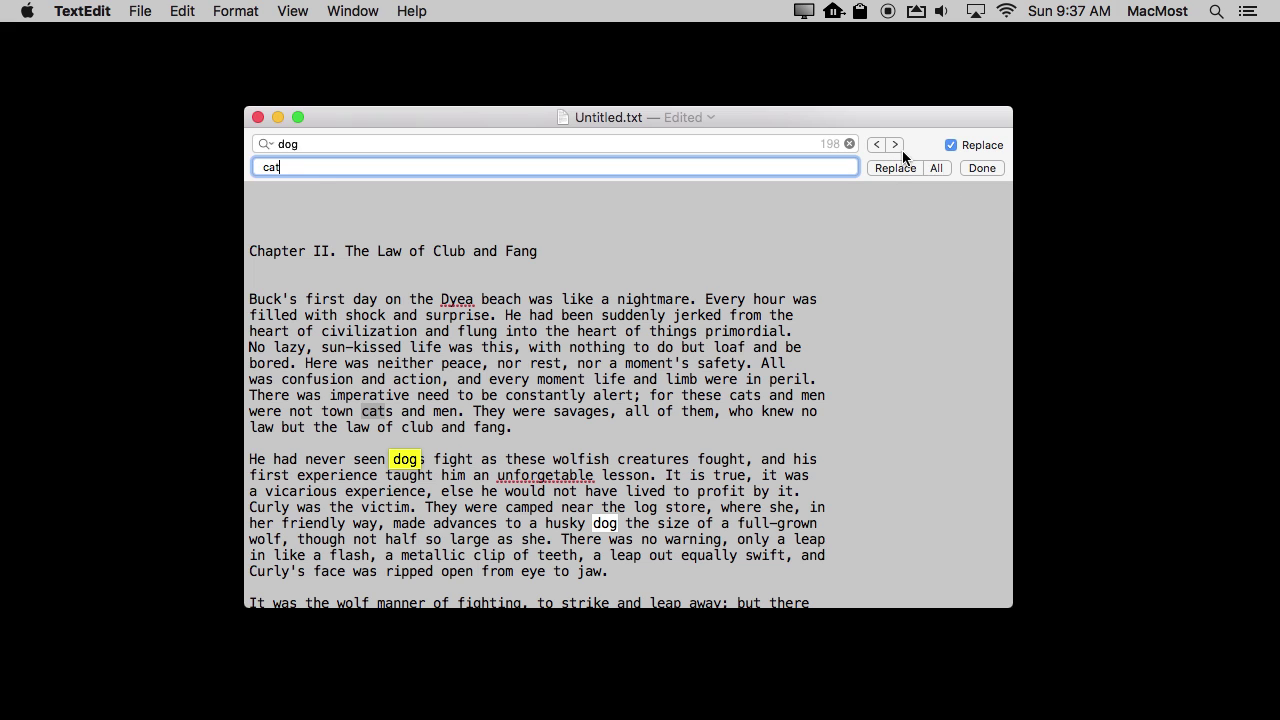
left_click(939, 168)
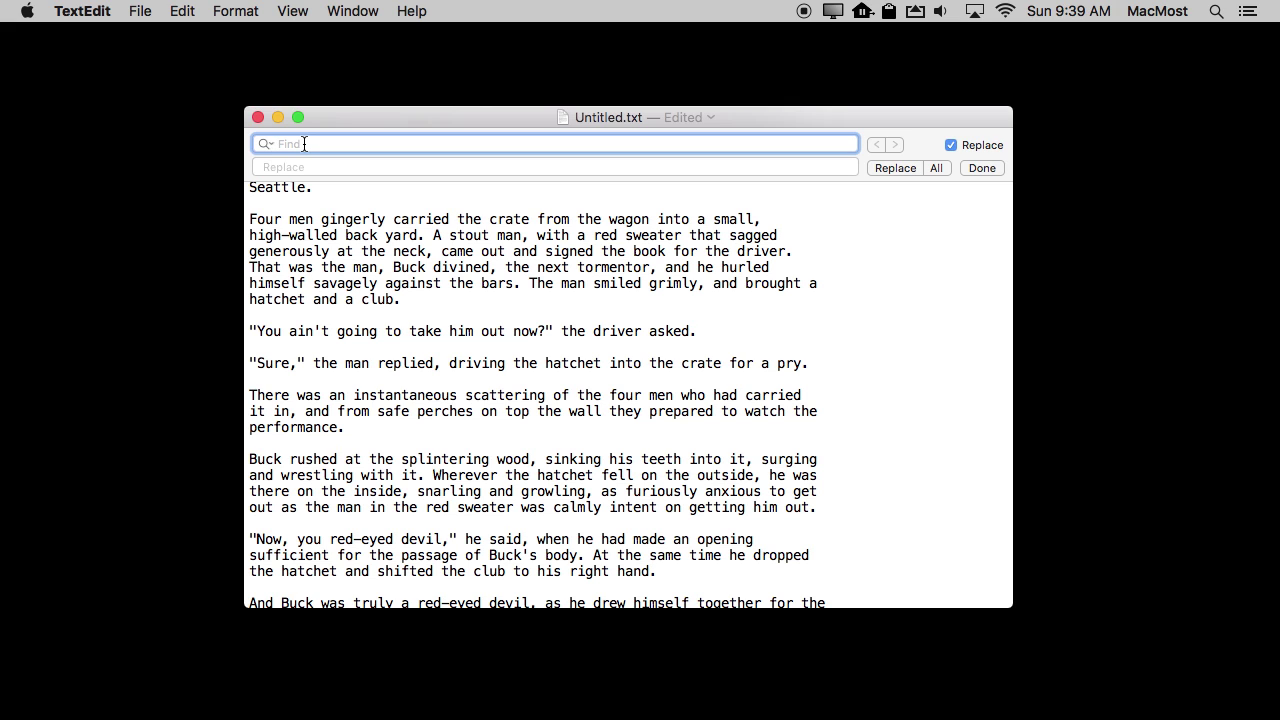
Search for 'cat', getting 33 matches, and step to the hit inside 'placatingly'
type("cat")
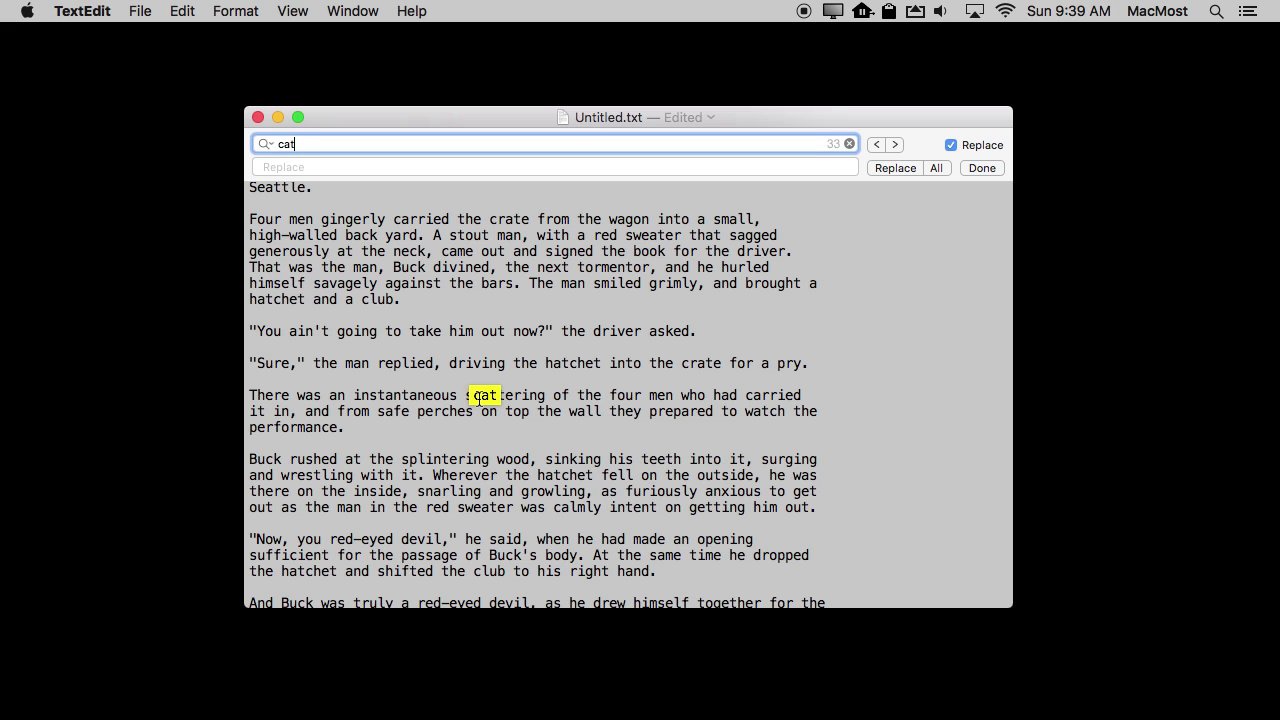
left_click(896, 144)
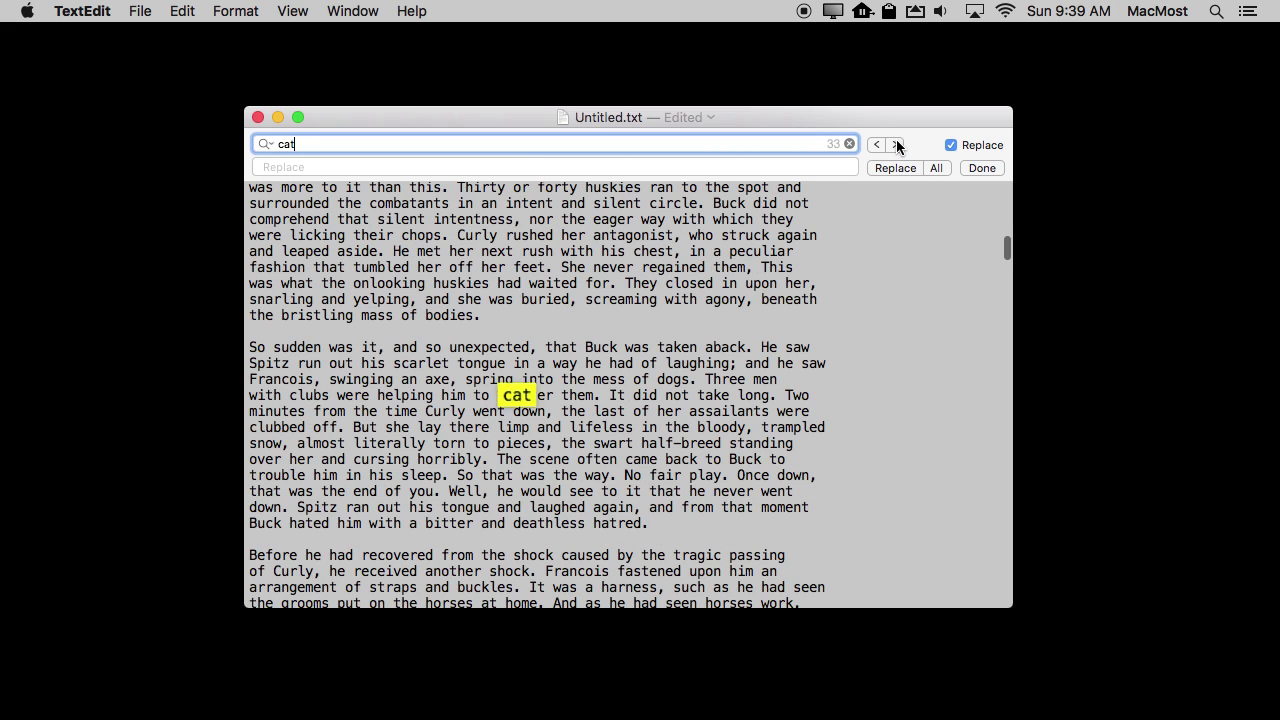
left_click(896, 144)
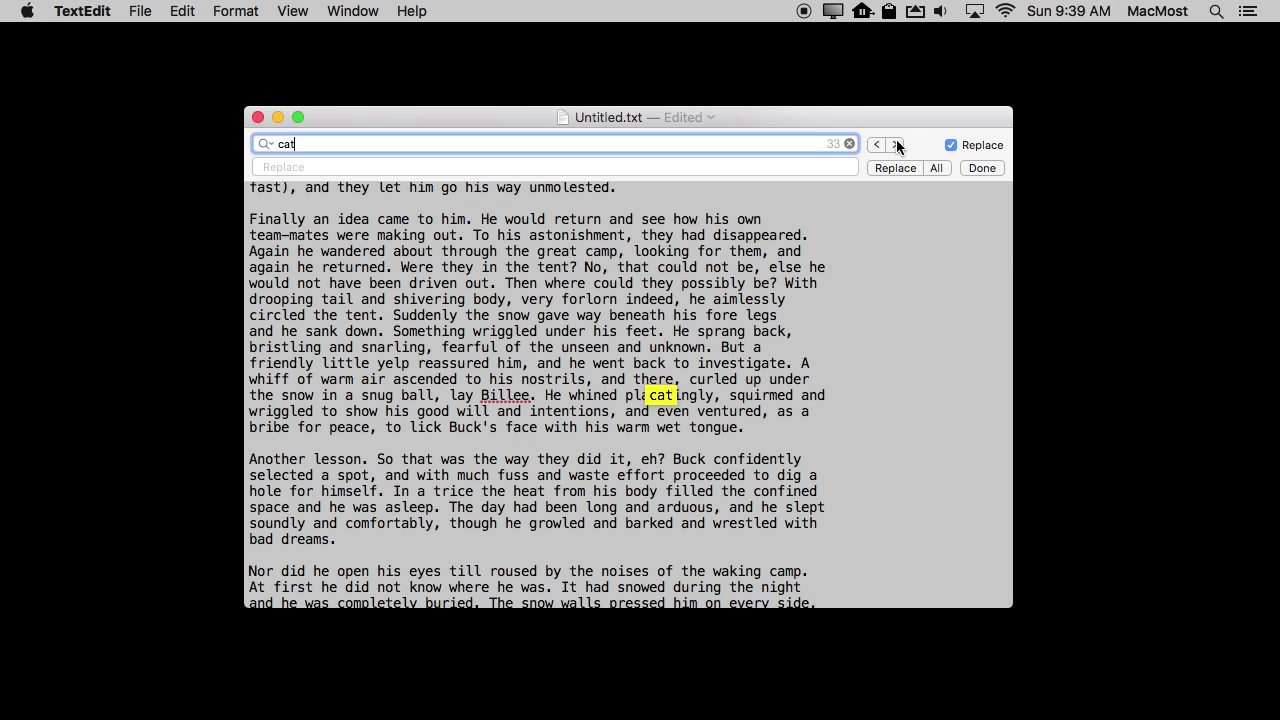
left_click(264, 144)
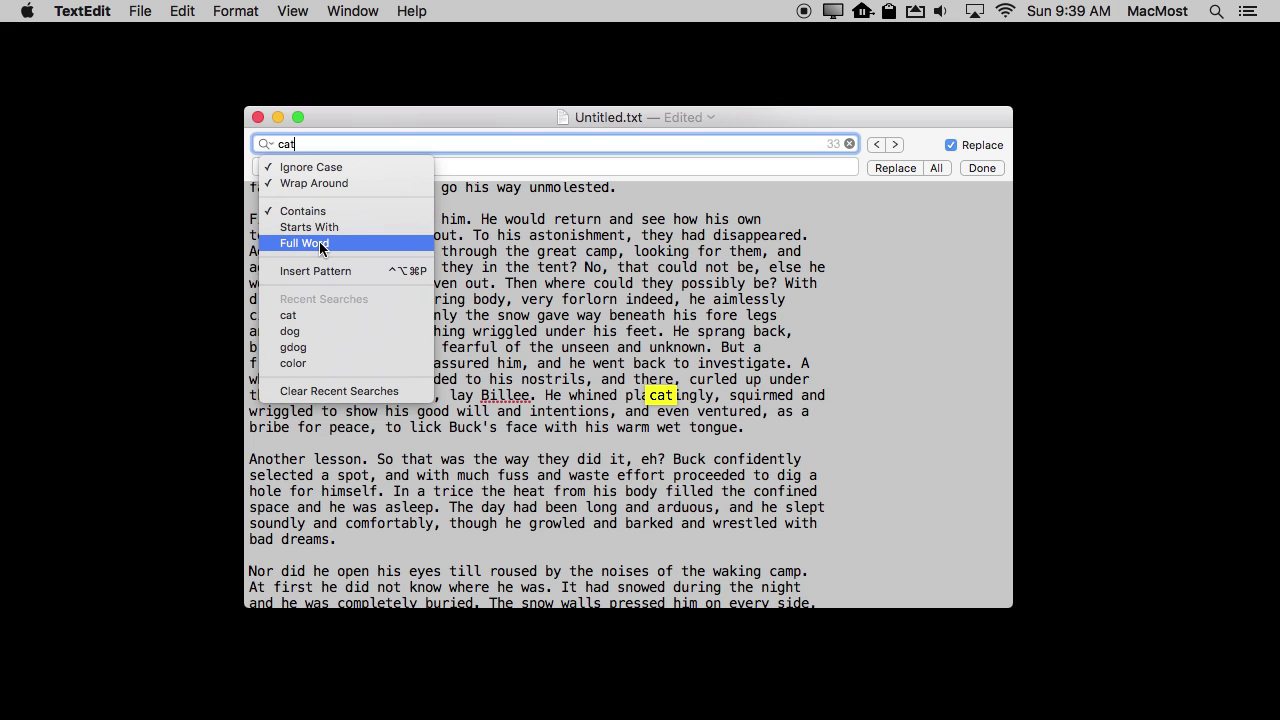
Restrict the 'cat' search to whole words and cycle through its two matches
left_click(321, 248)
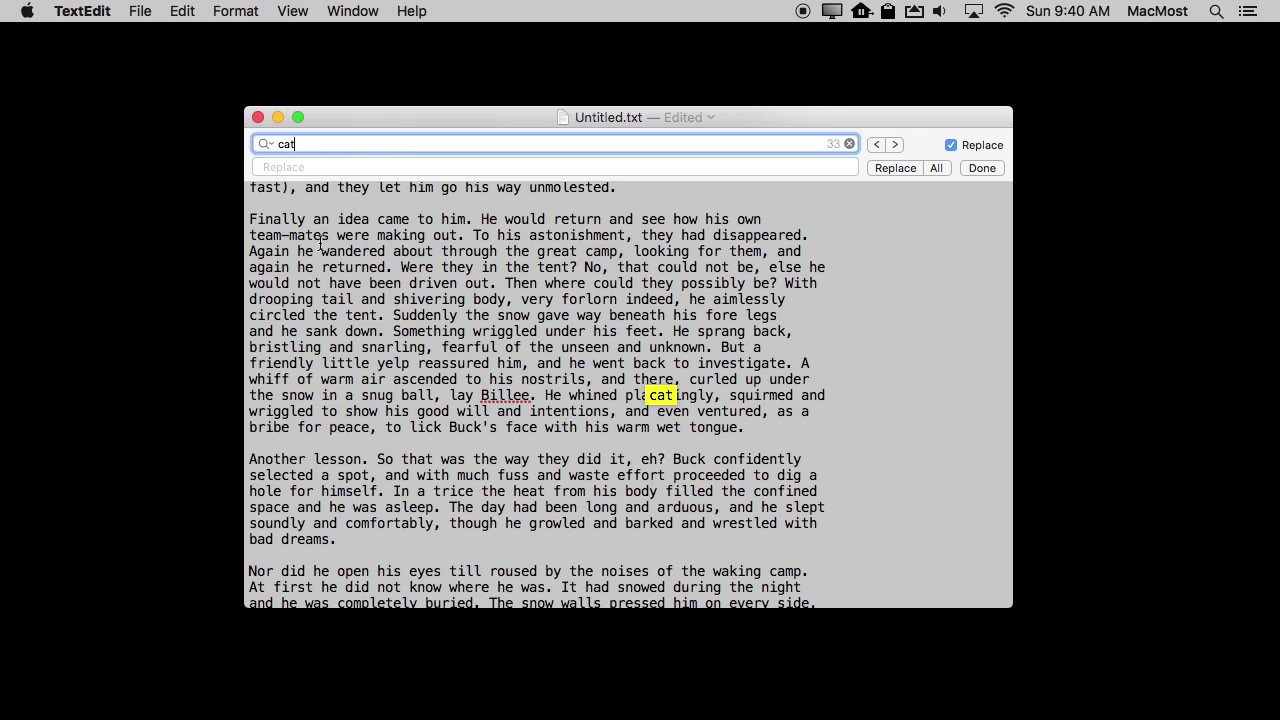
key("Return")
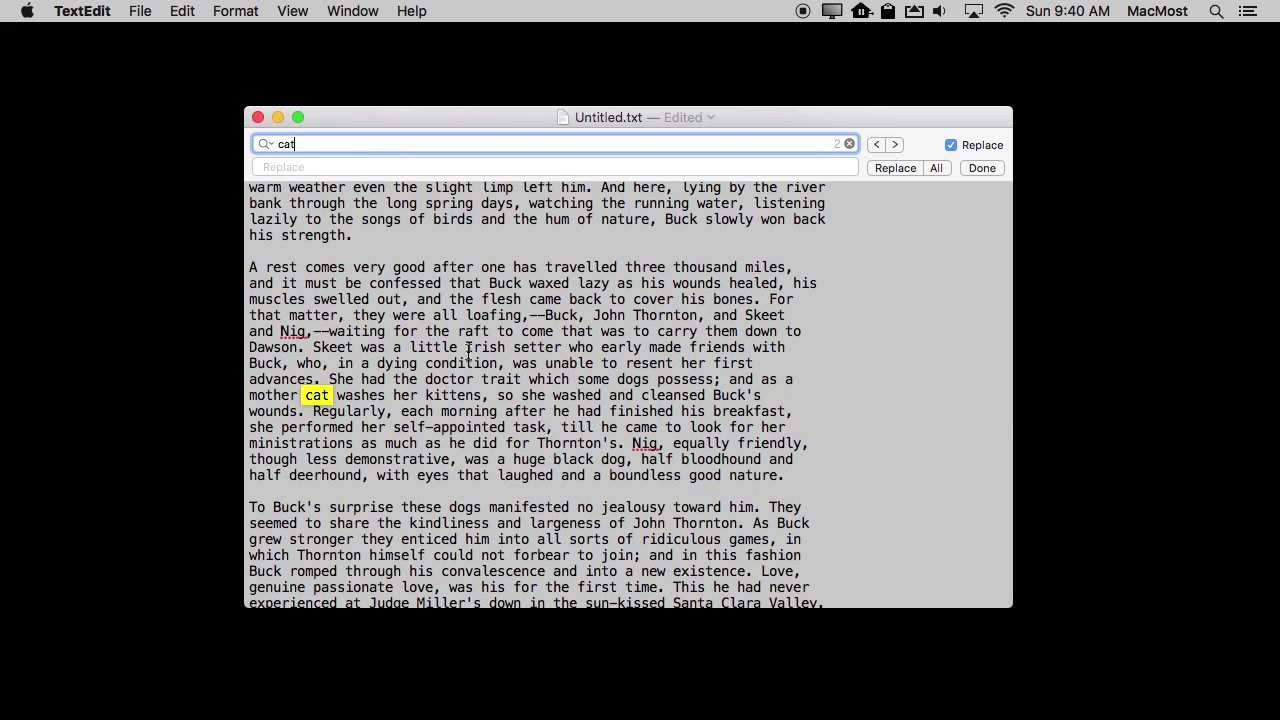
left_click(897, 144)
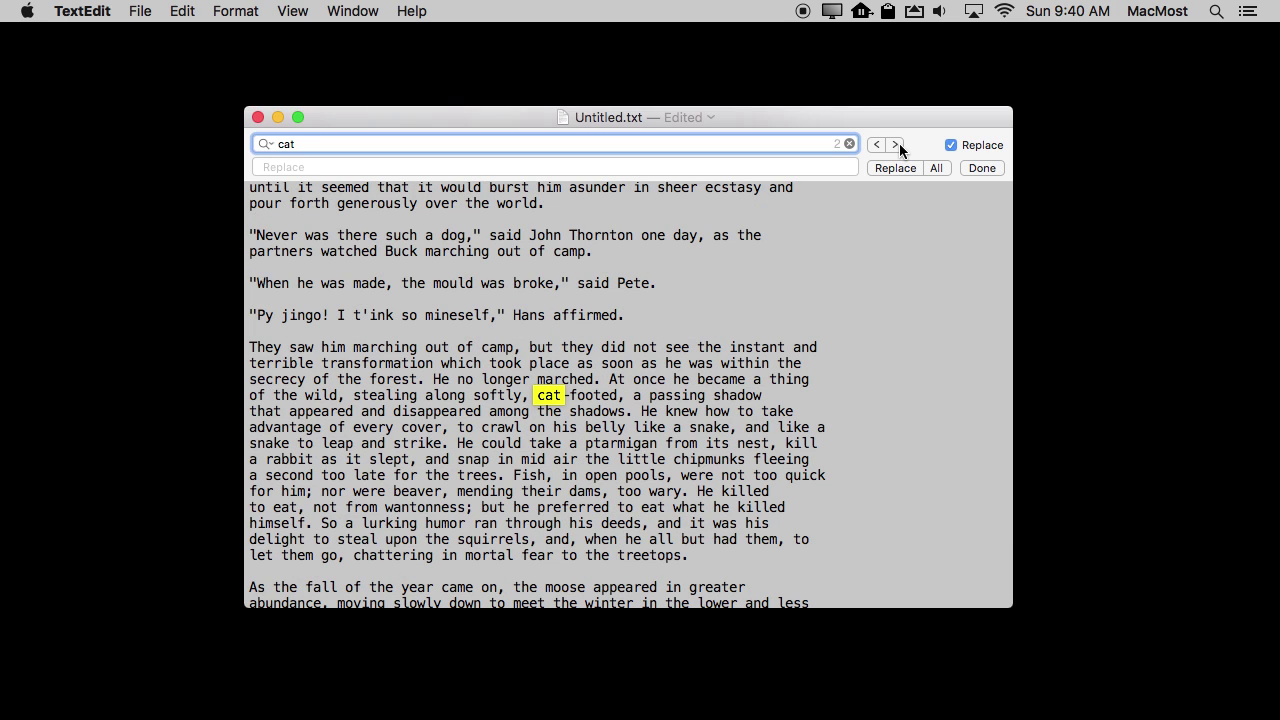
left_click(897, 144)
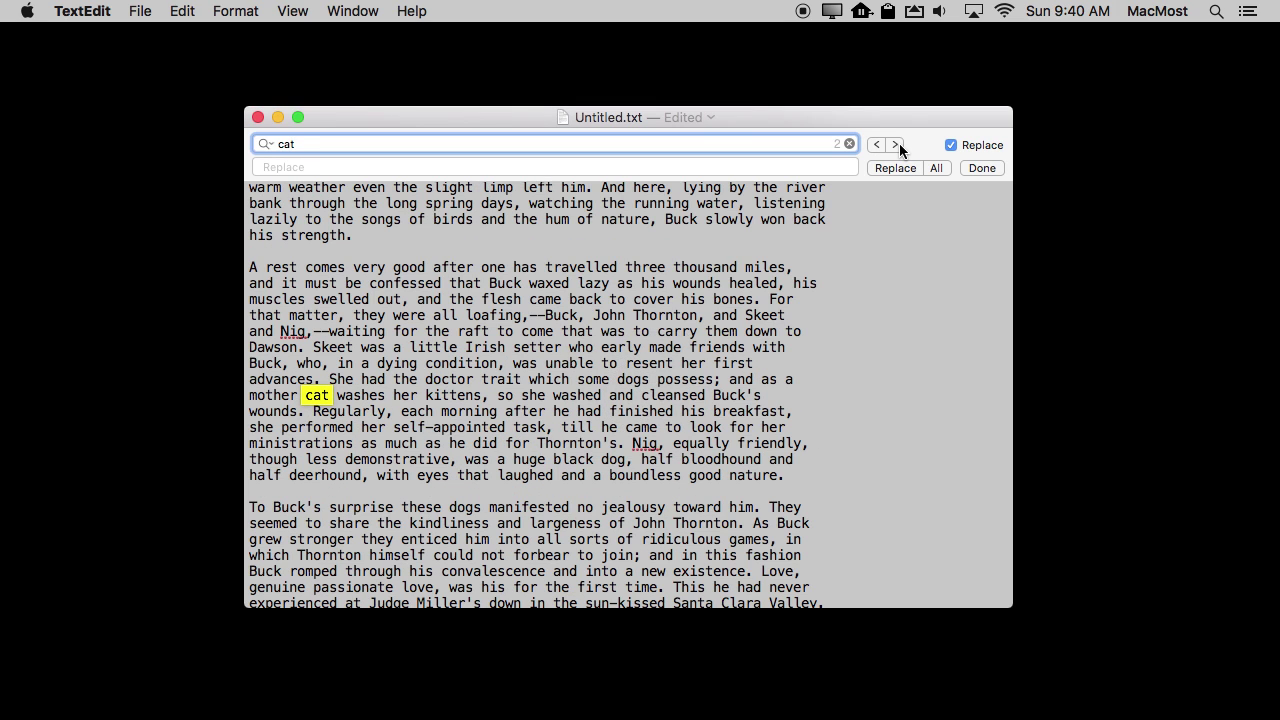
left_click(897, 144)
left_click(899, 143)
Confirm 'cats' finds no matches, then revert the search term to 'cat'
type("s")
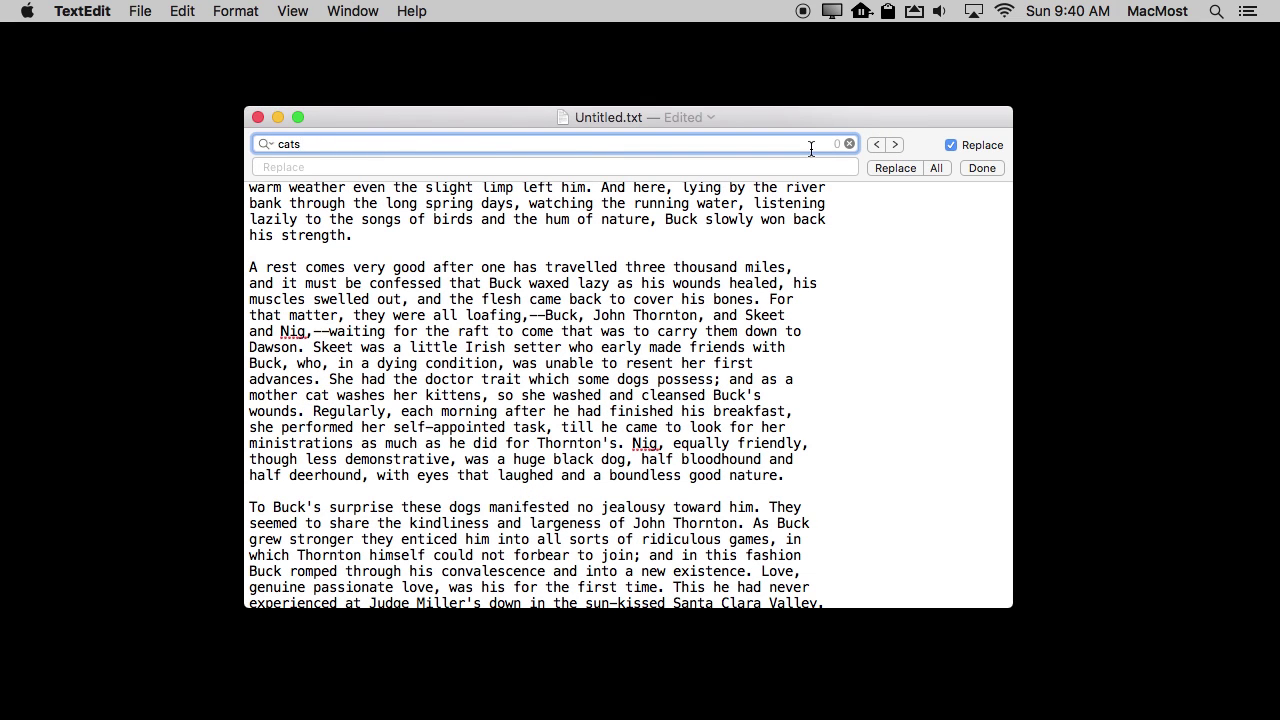
key("super+a")
left_click(302, 143)
key("BackSpace")
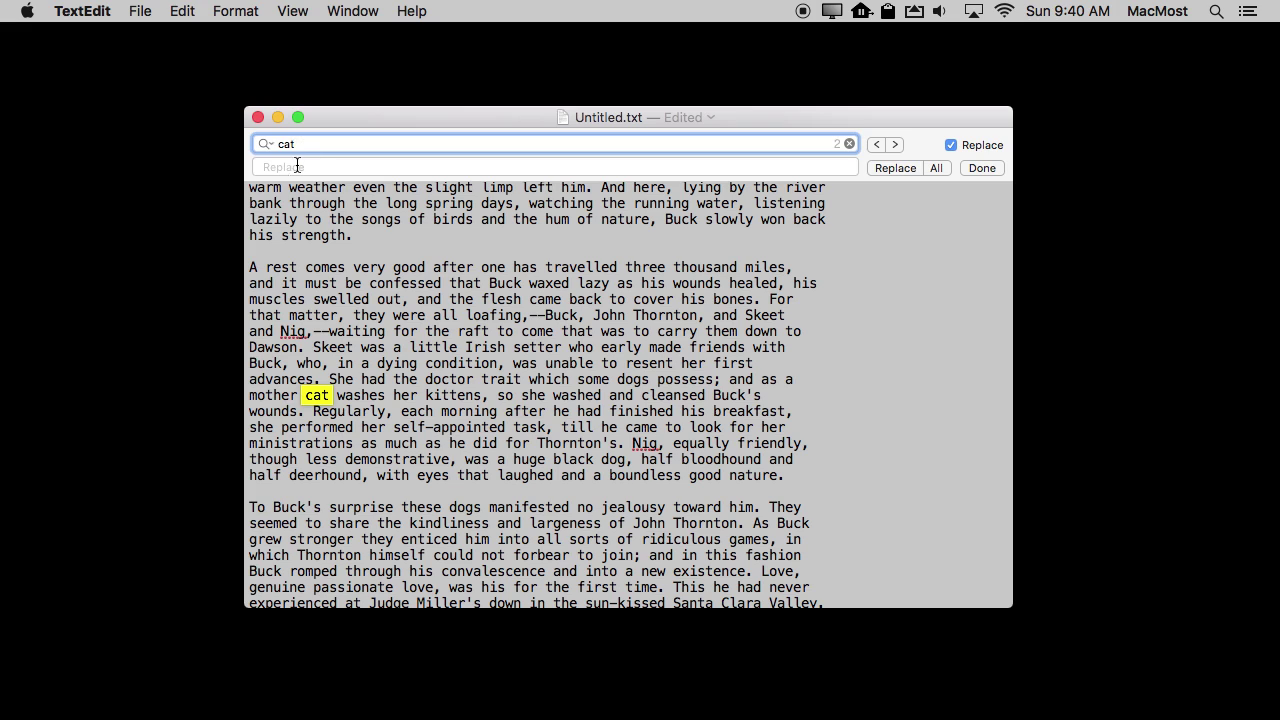
left_click(297, 166)
Replace every whole-word 'cat' with the placeholder 'cat****'
type("cat****")
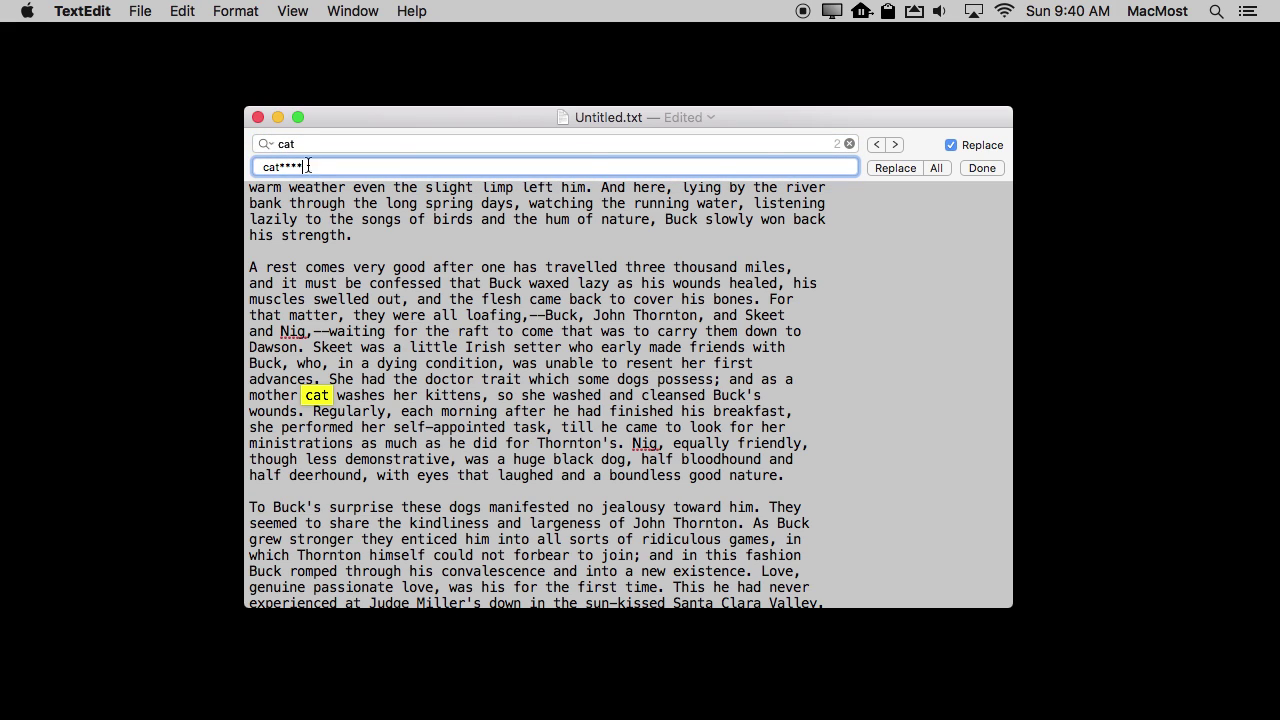
left_click(938, 168)
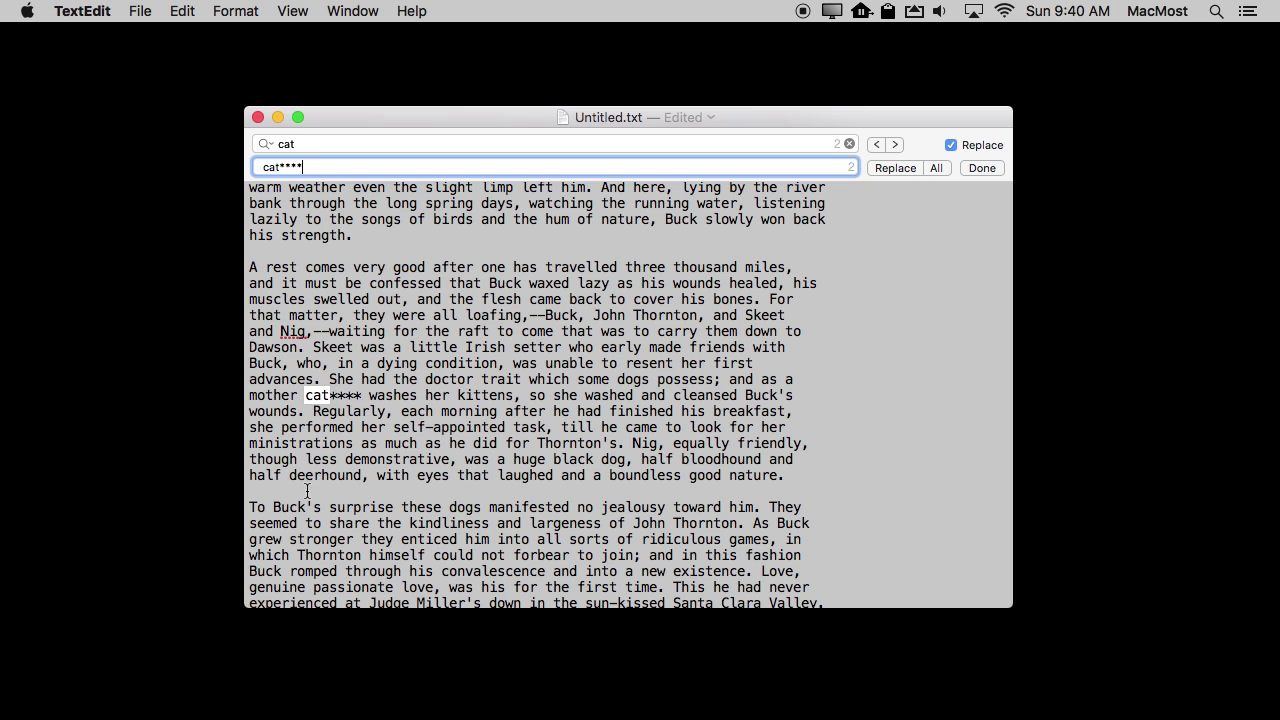
left_click(346, 390)
left_click(316, 397)
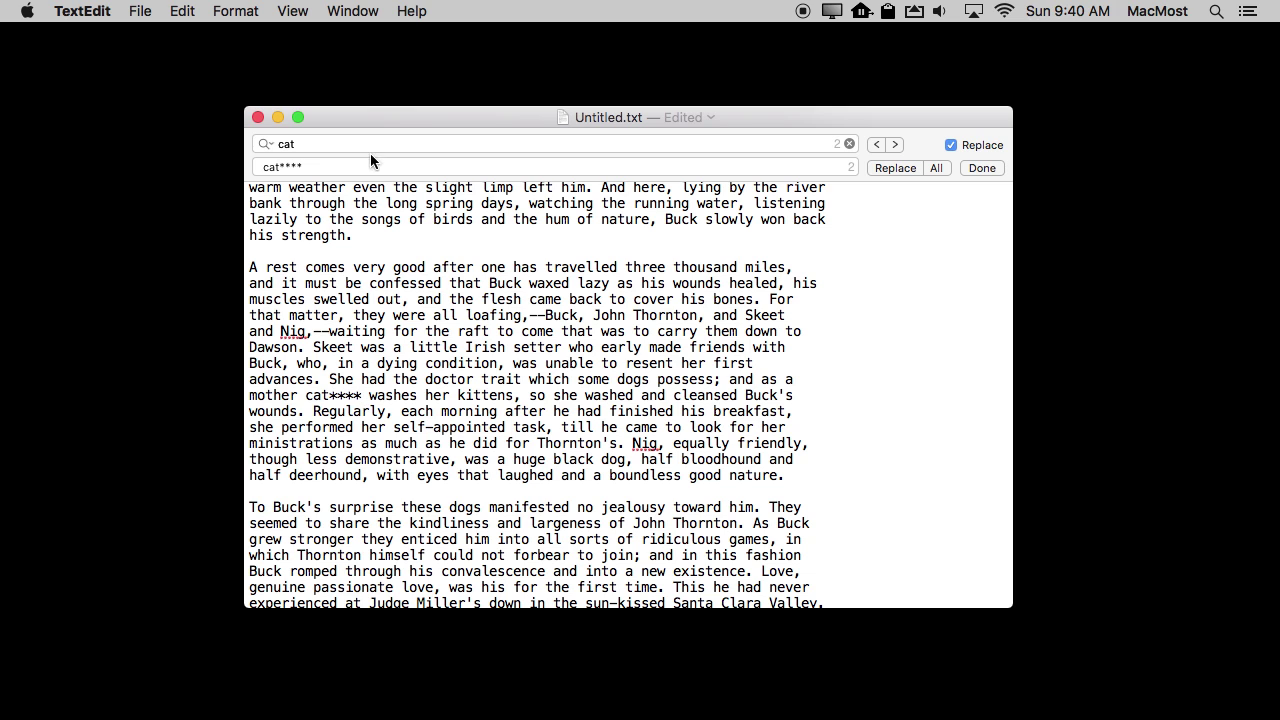
Replace every 'dog', including inside 'dogs', with 'cat' using Contains matching
key("super+f")
type("dog")
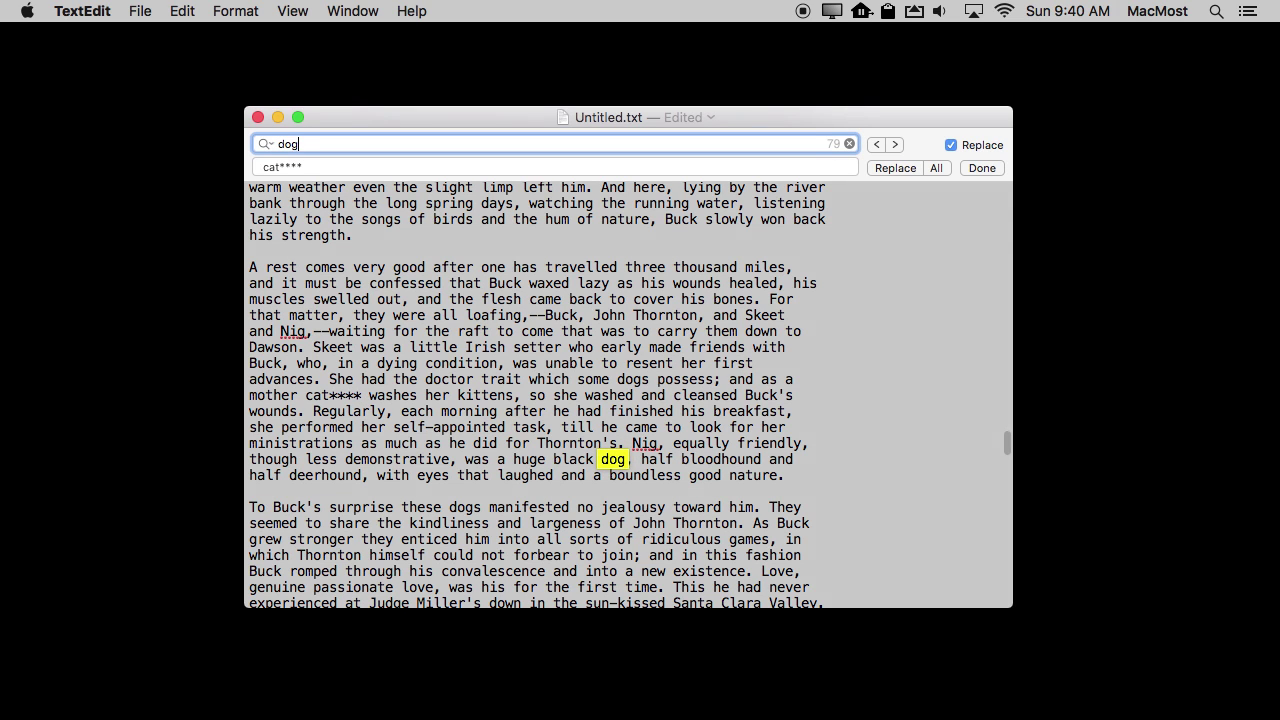
left_click(268, 146)
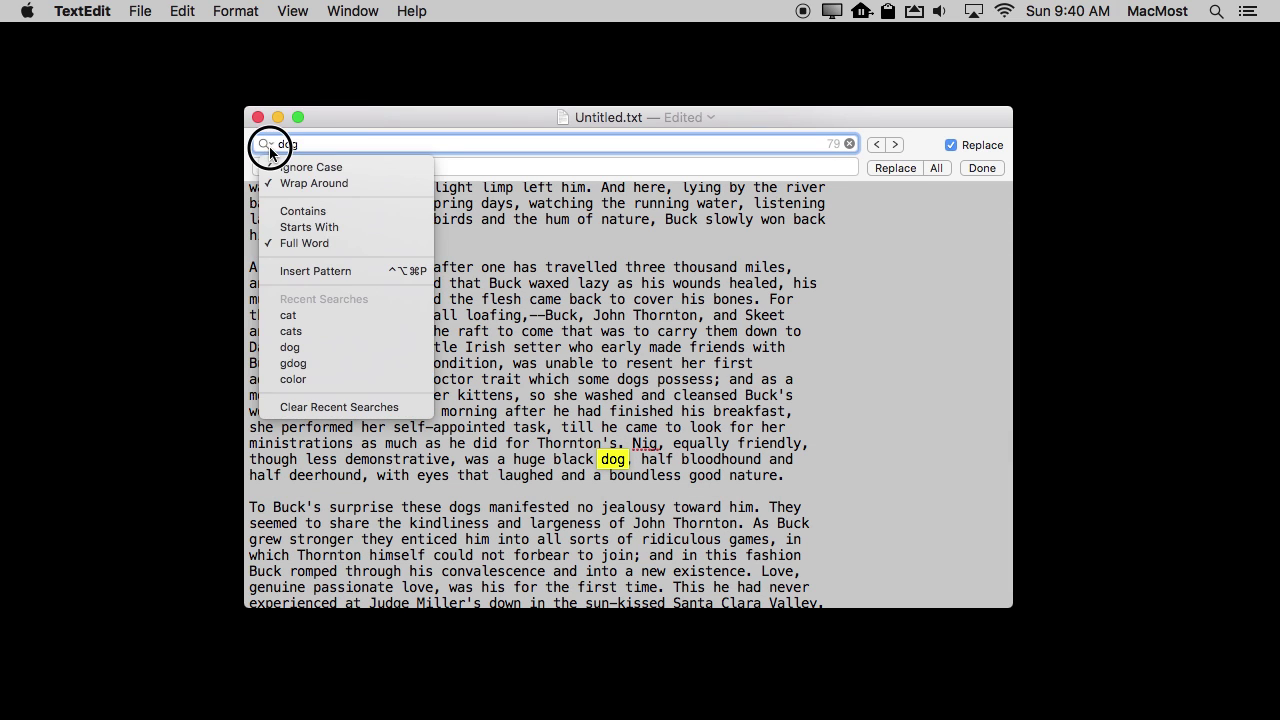
left_click(303, 211)
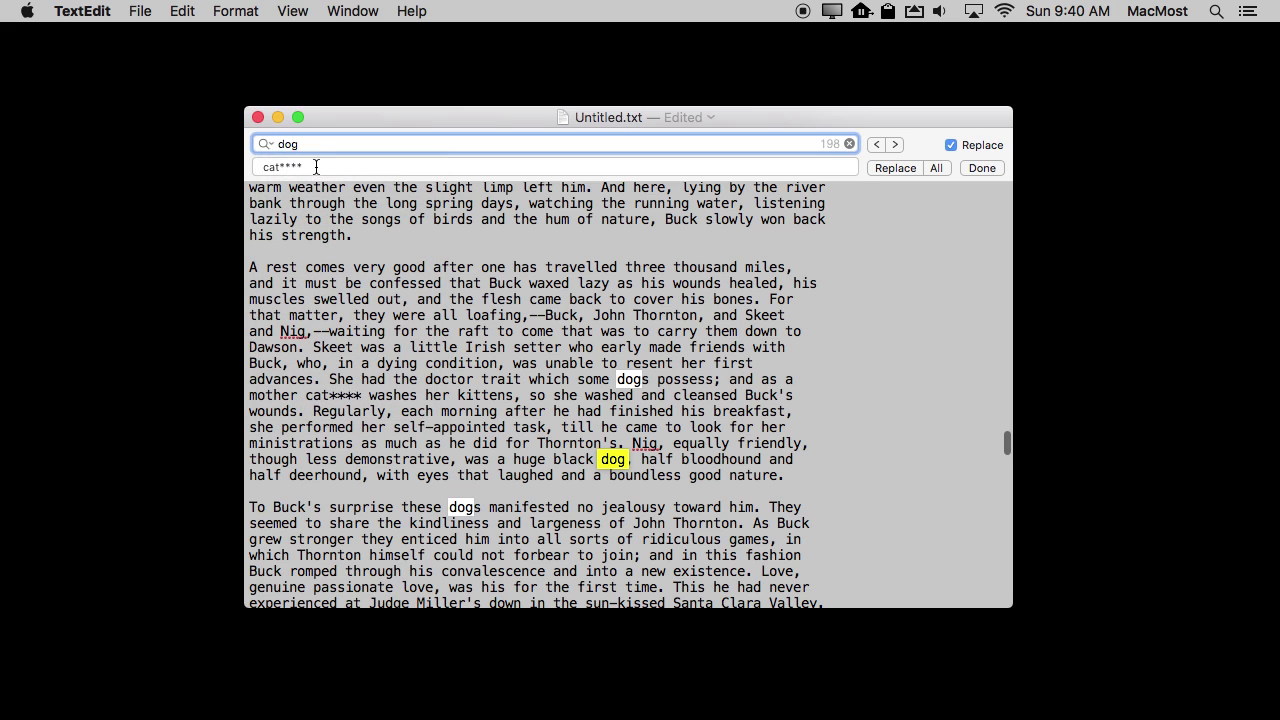
triple_click(316, 167)
type("cat")
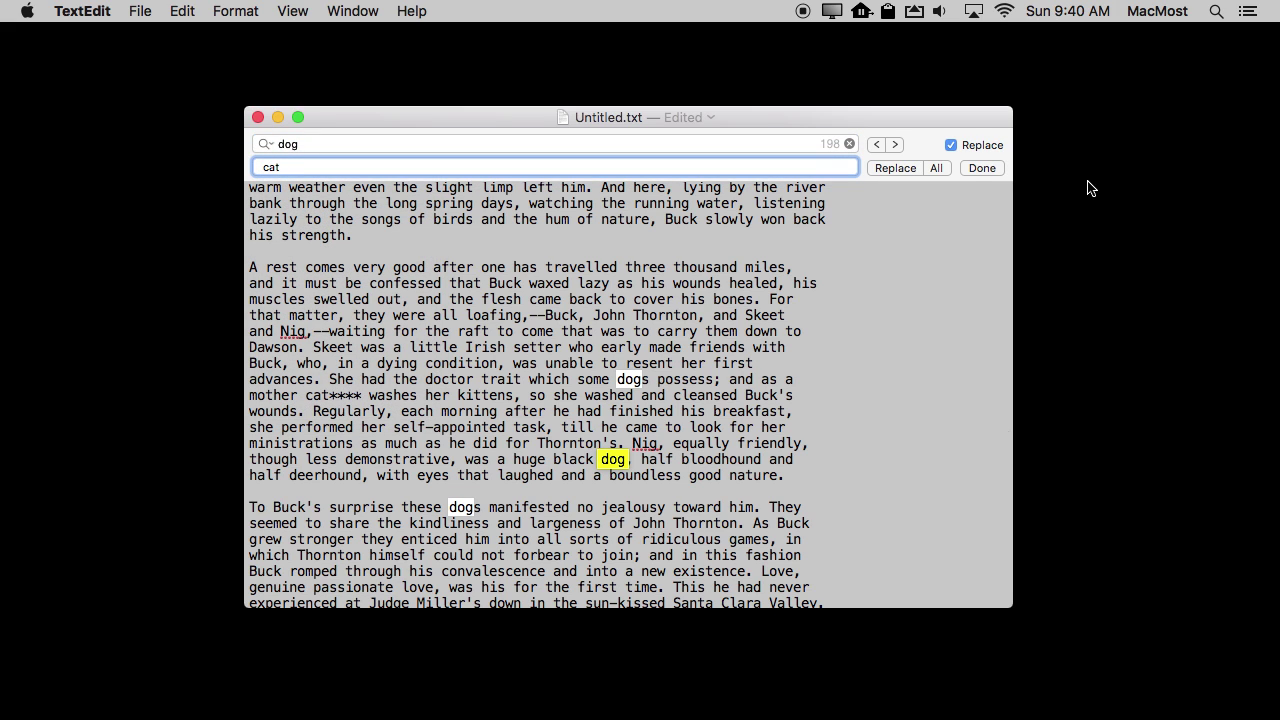
left_click(927, 169)
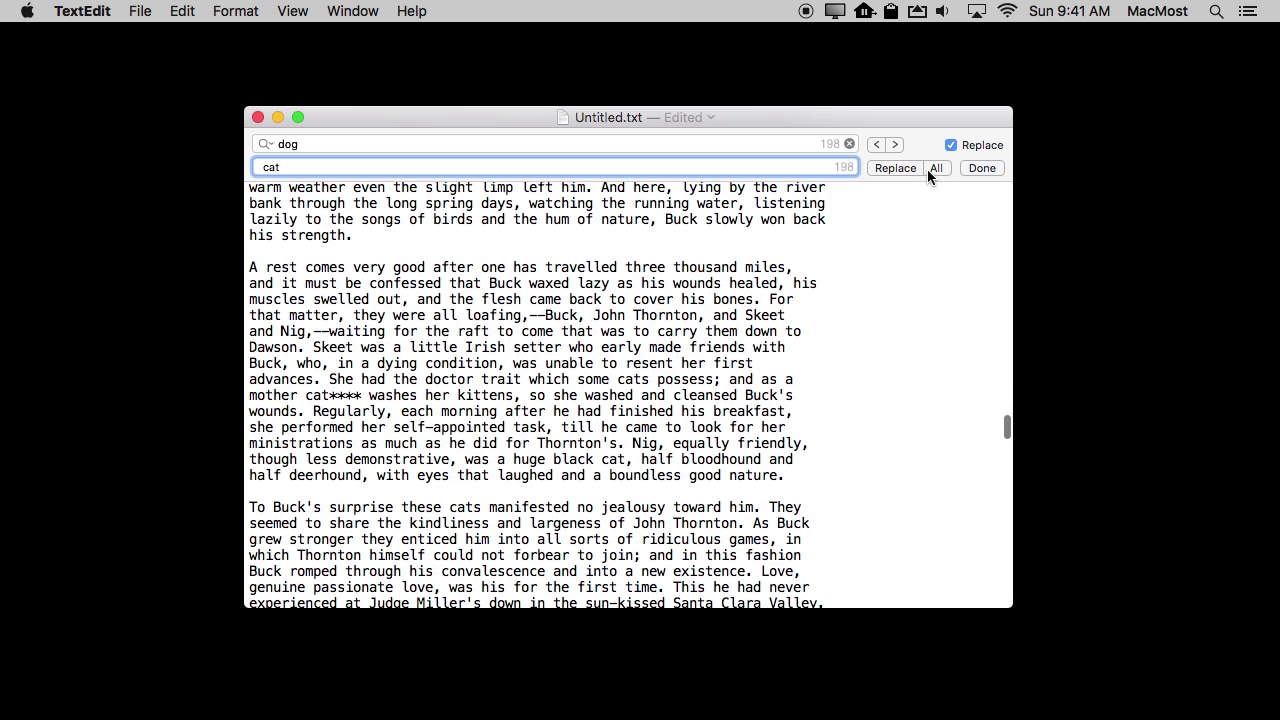
Replace every 'cat****' placeholder with 'dog'
left_click_drag(314, 143, 258, 143)
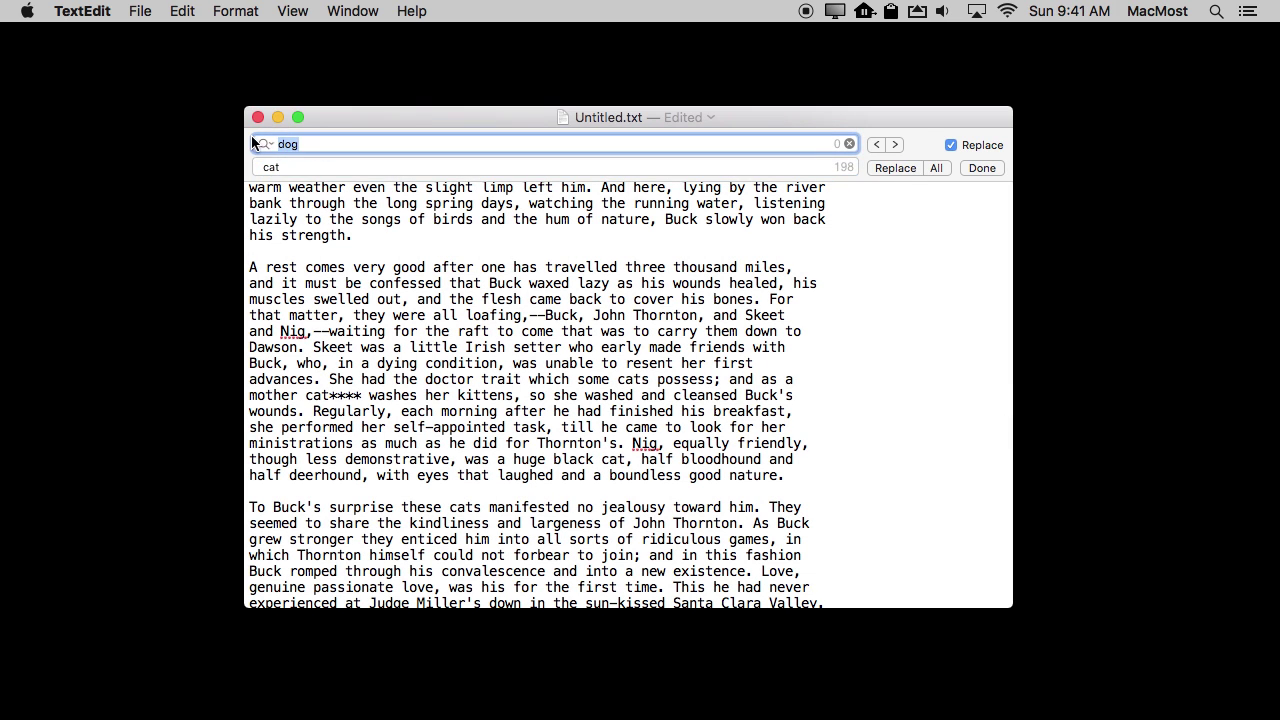
type("cat****")
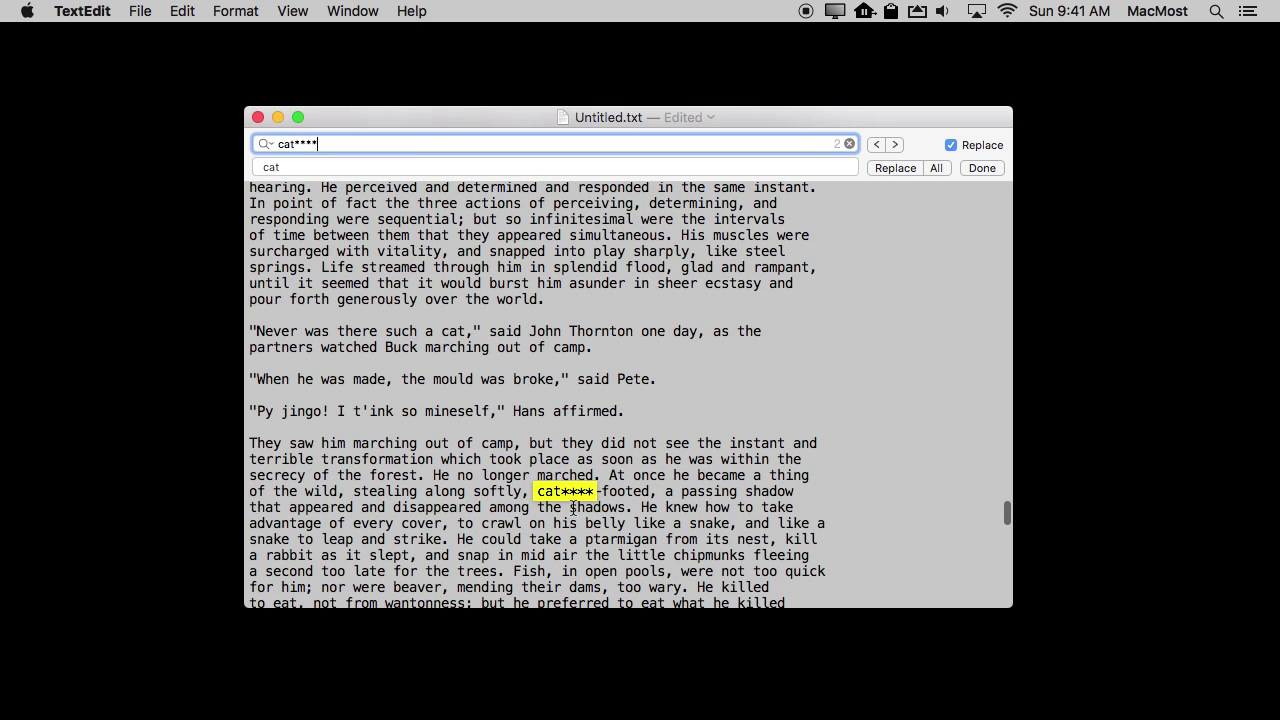
left_click(295, 168)
key("BackSpace")
key("BackSpace")
type("og")
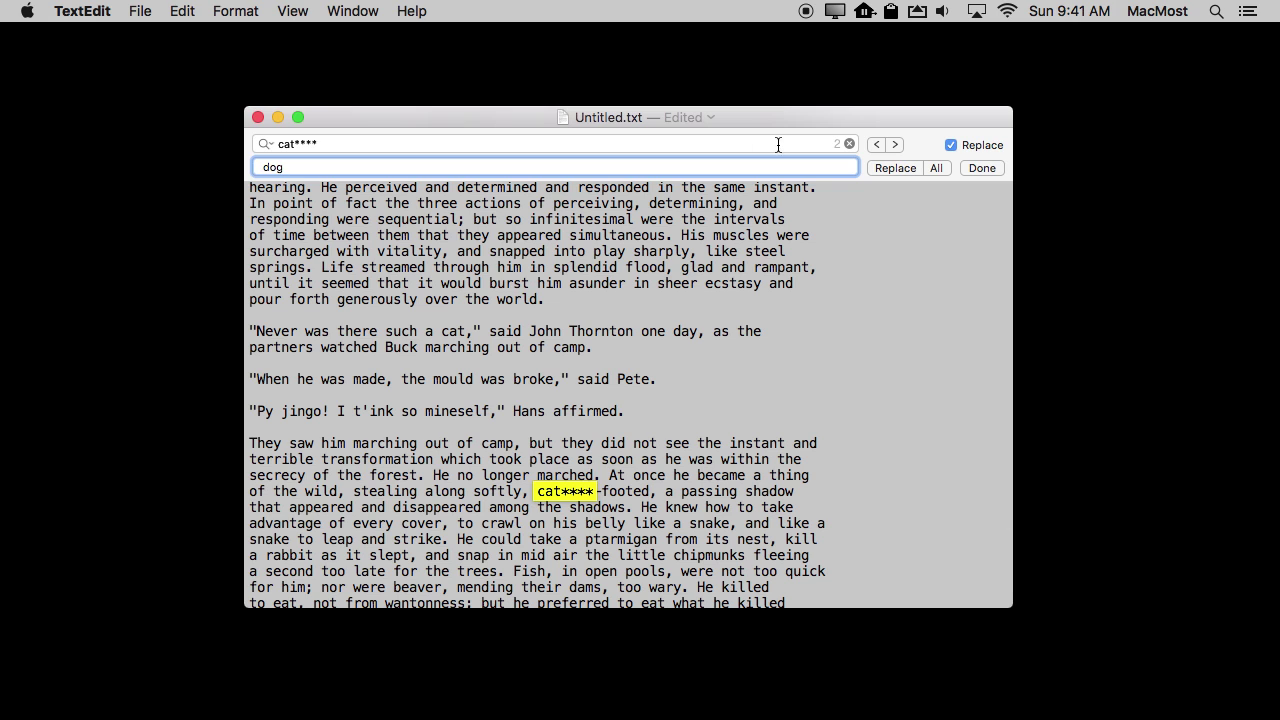
left_click(933, 166)
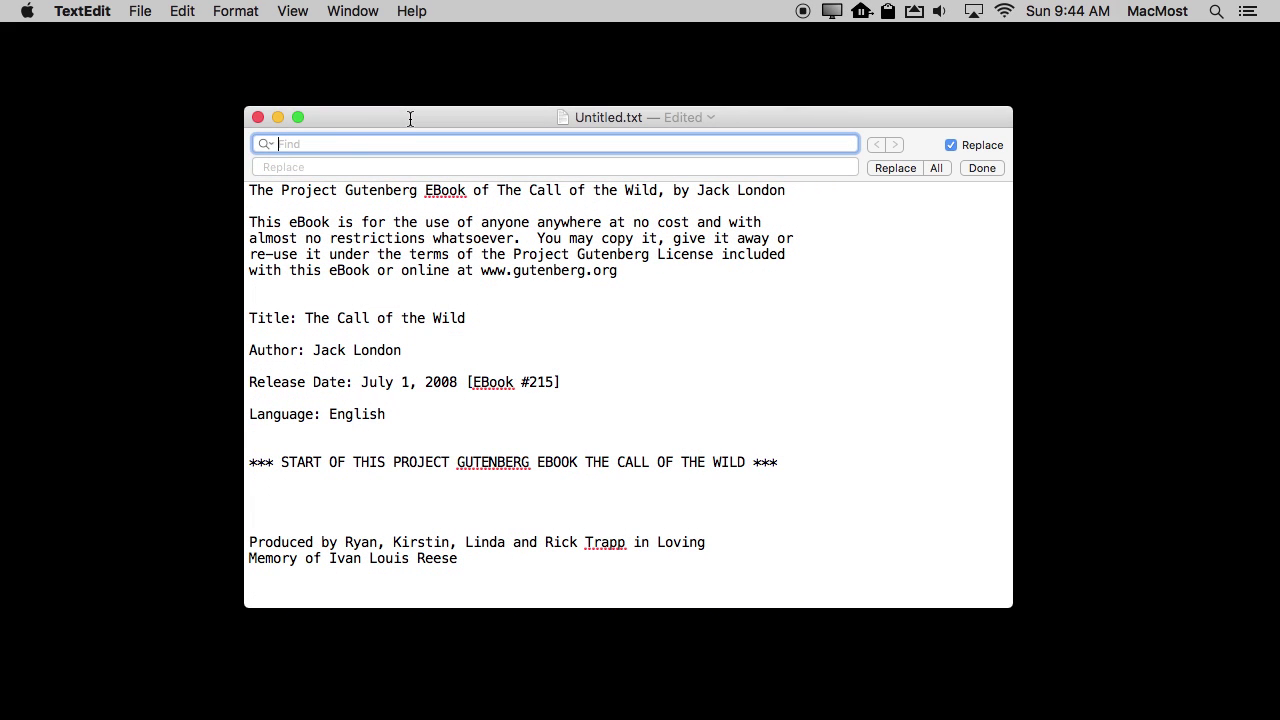
Build a pattern search of B, Any Characters, then K, finding 882 matches
left_click(265, 144)
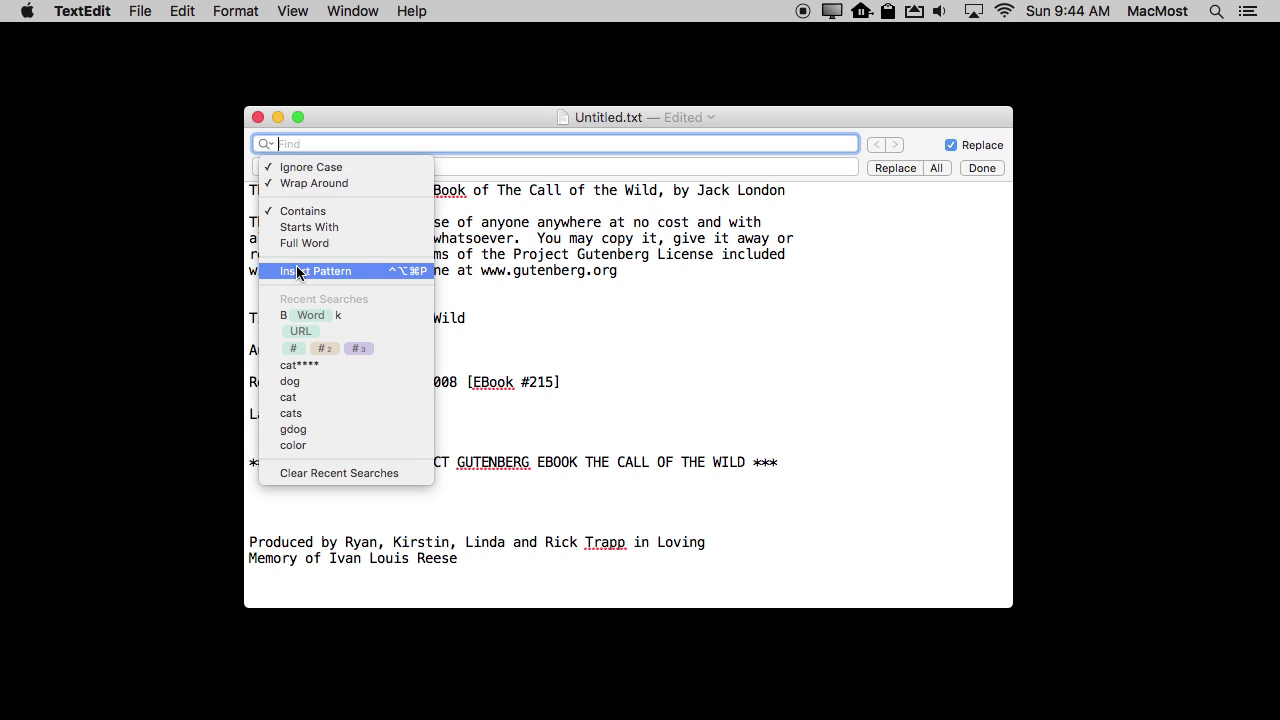
left_click(295, 144)
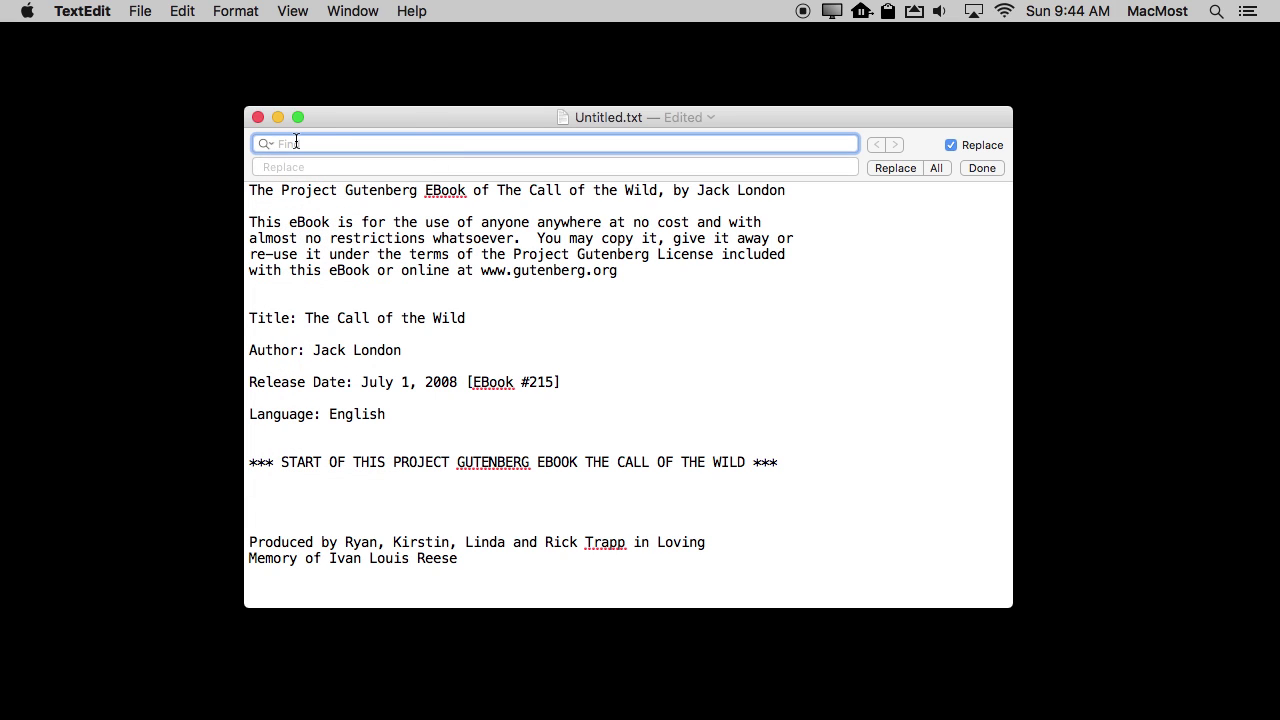
type("B")
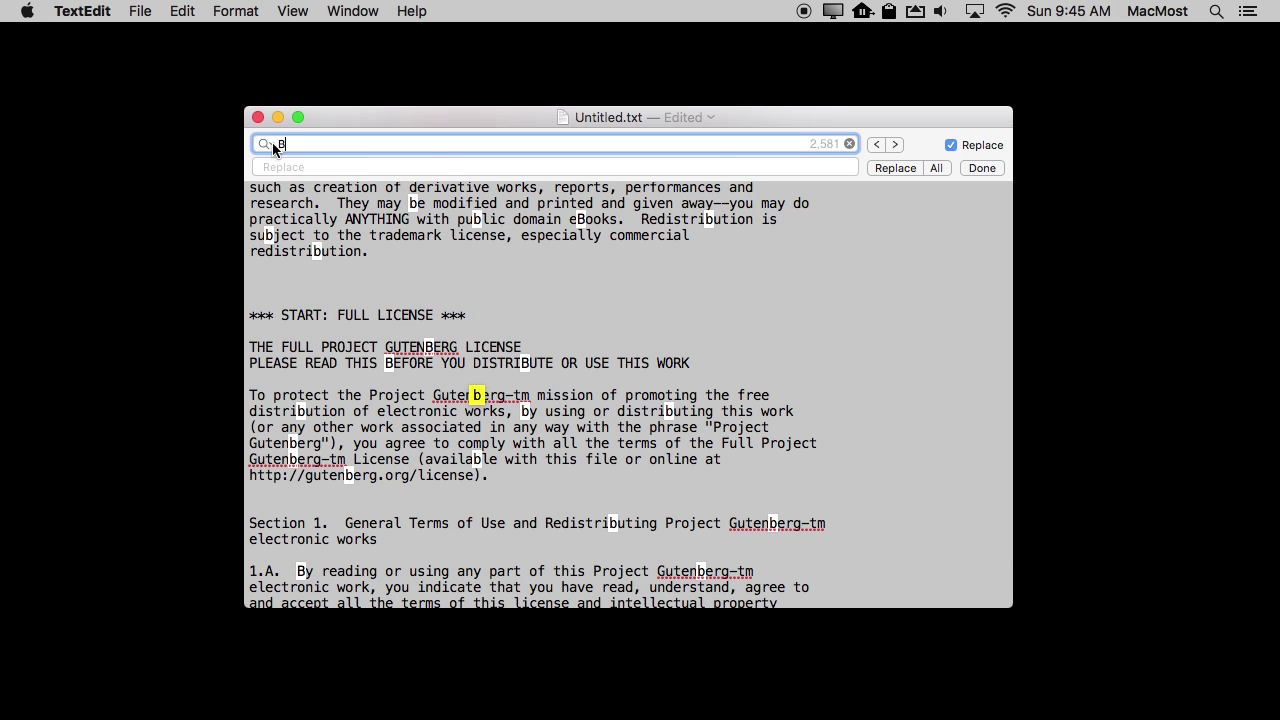
left_click(266, 144)
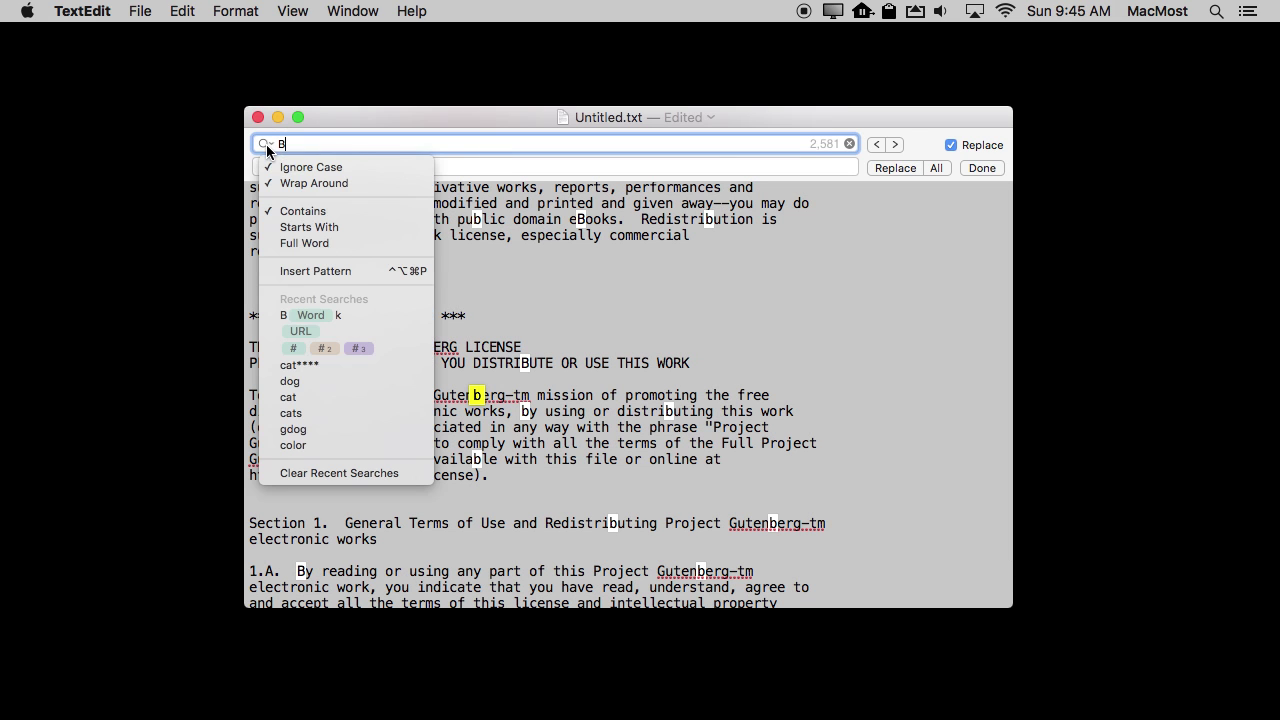
left_click(308, 273)
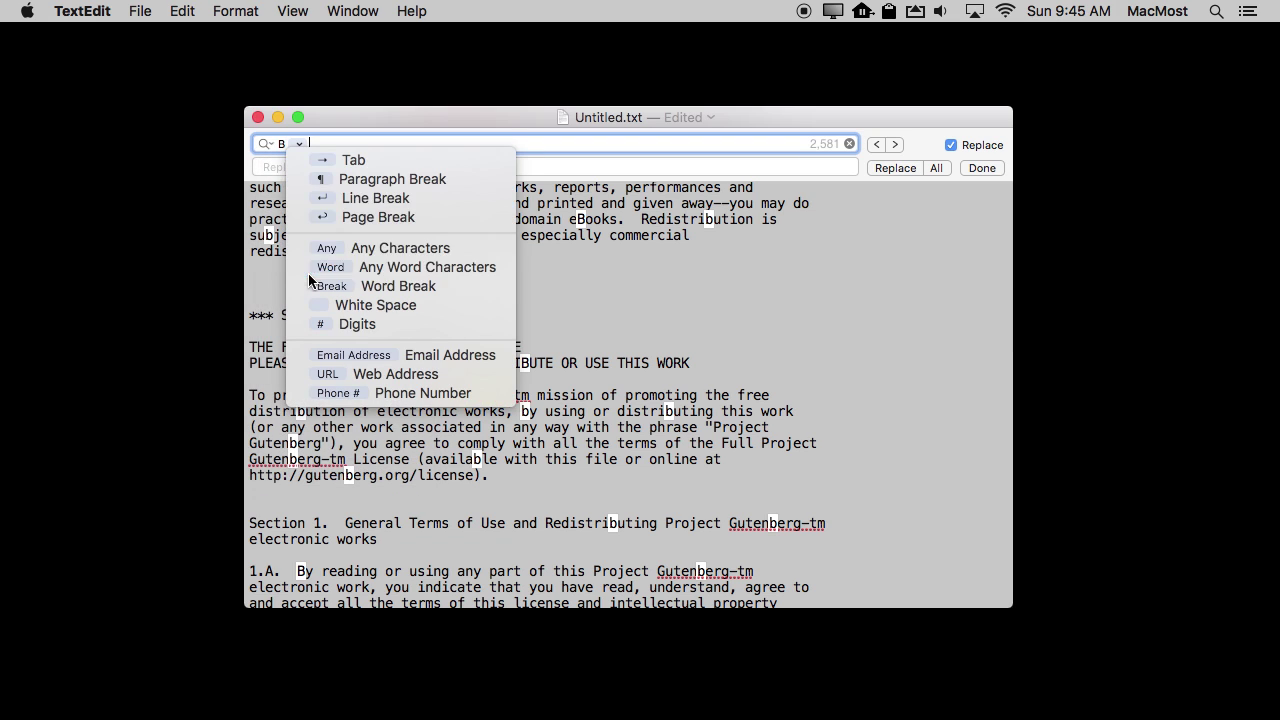
left_click(375, 249)
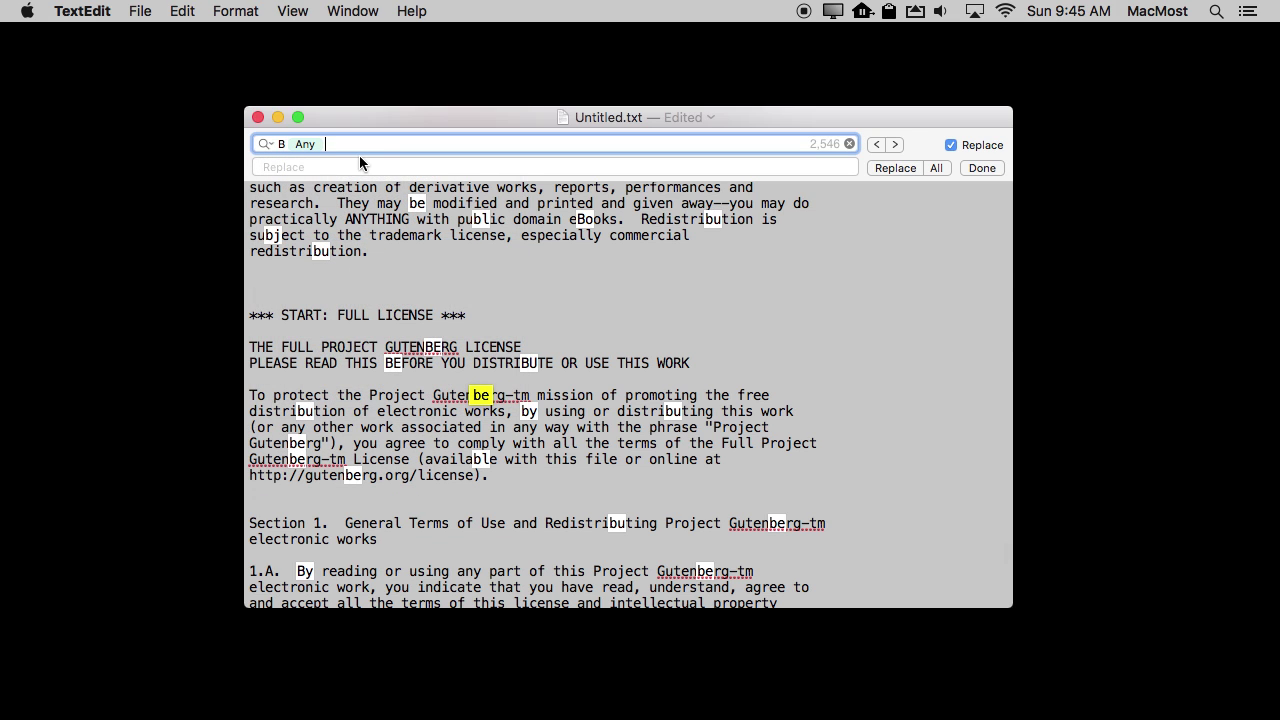
type("K")
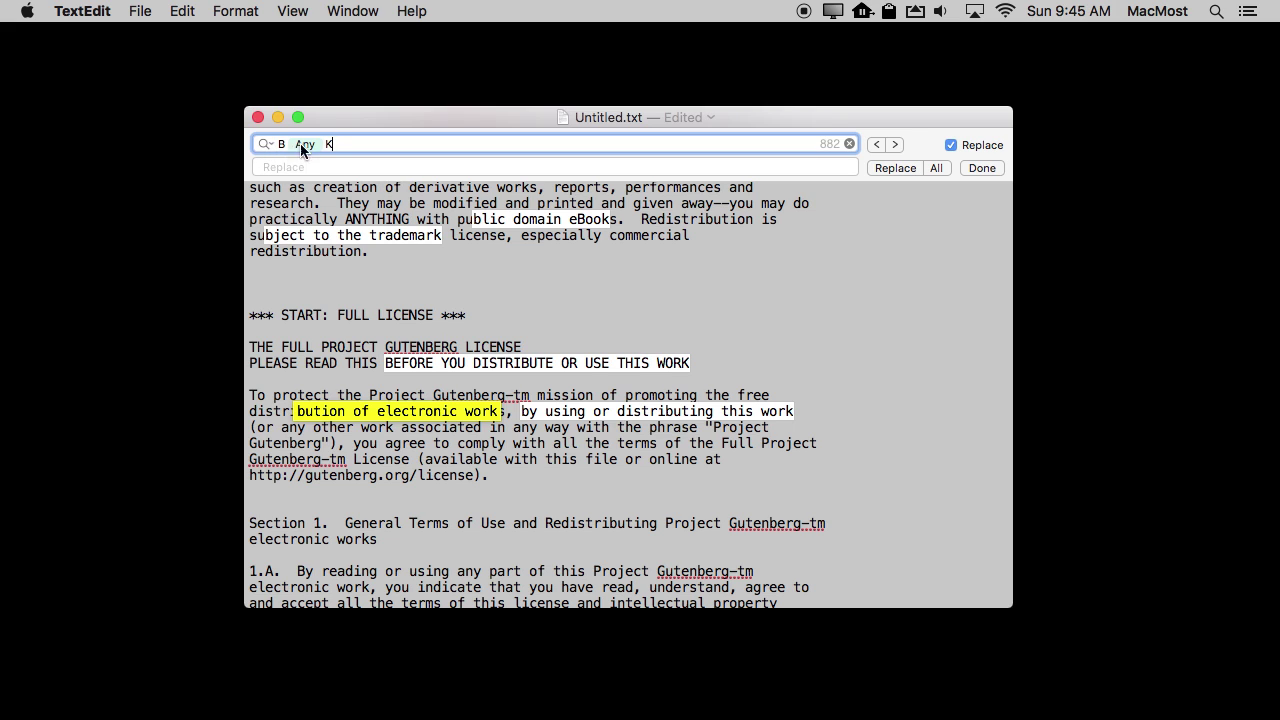
left_click(264, 144)
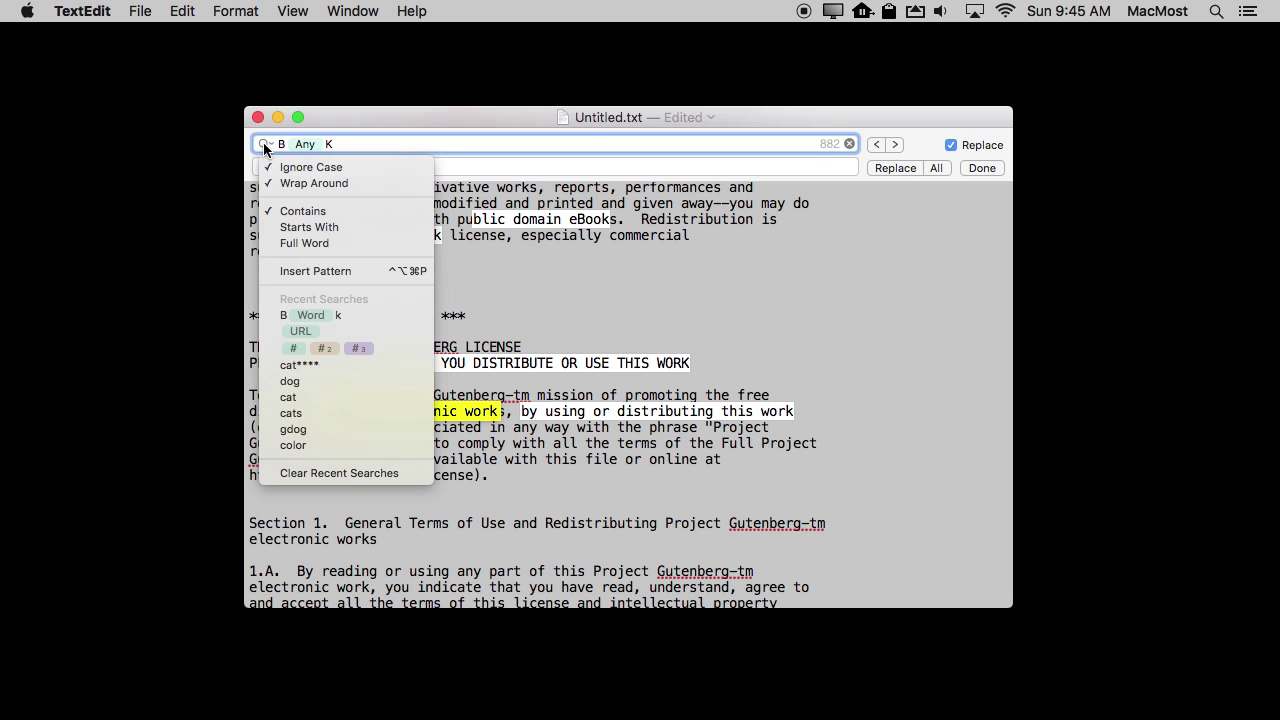
Limit the B-to-K search to full words, finding 446 hits like 'Buck' and 'back'
left_click(297, 246)
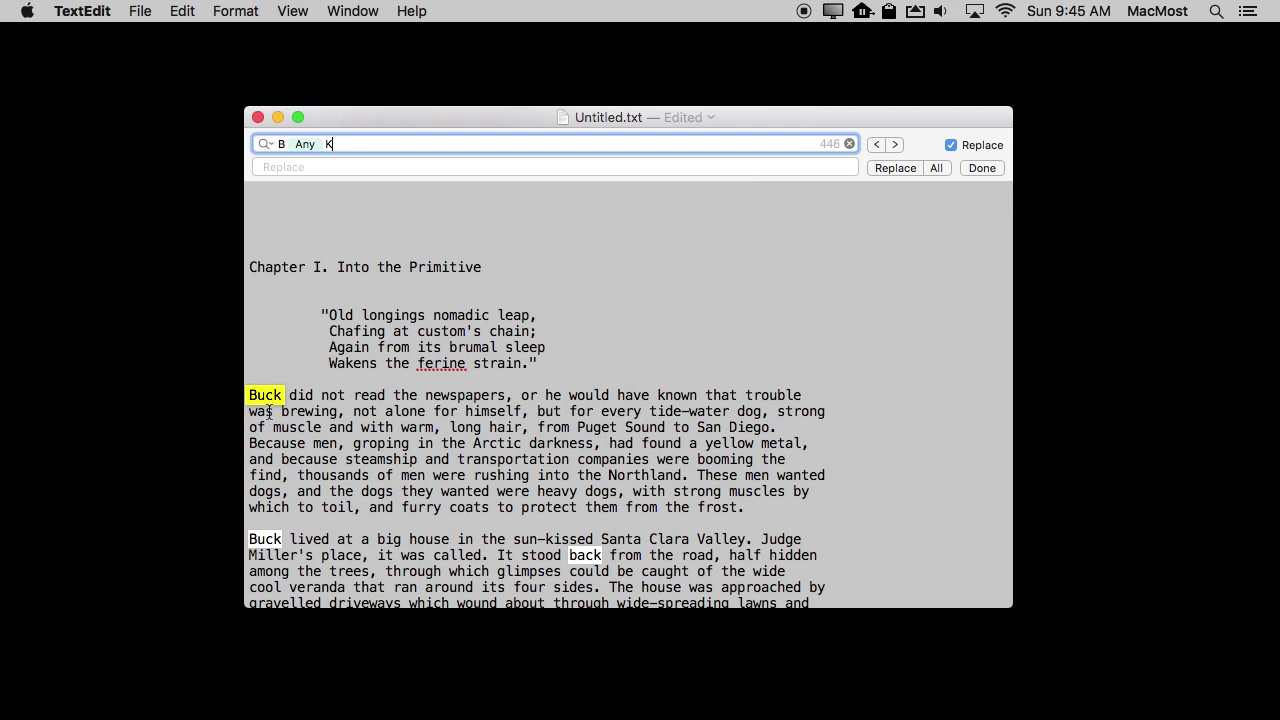
scroll(257, 550, "down", 10)
scroll(257, 550, "down", 5)
scroll(257, 550, "down", 5)
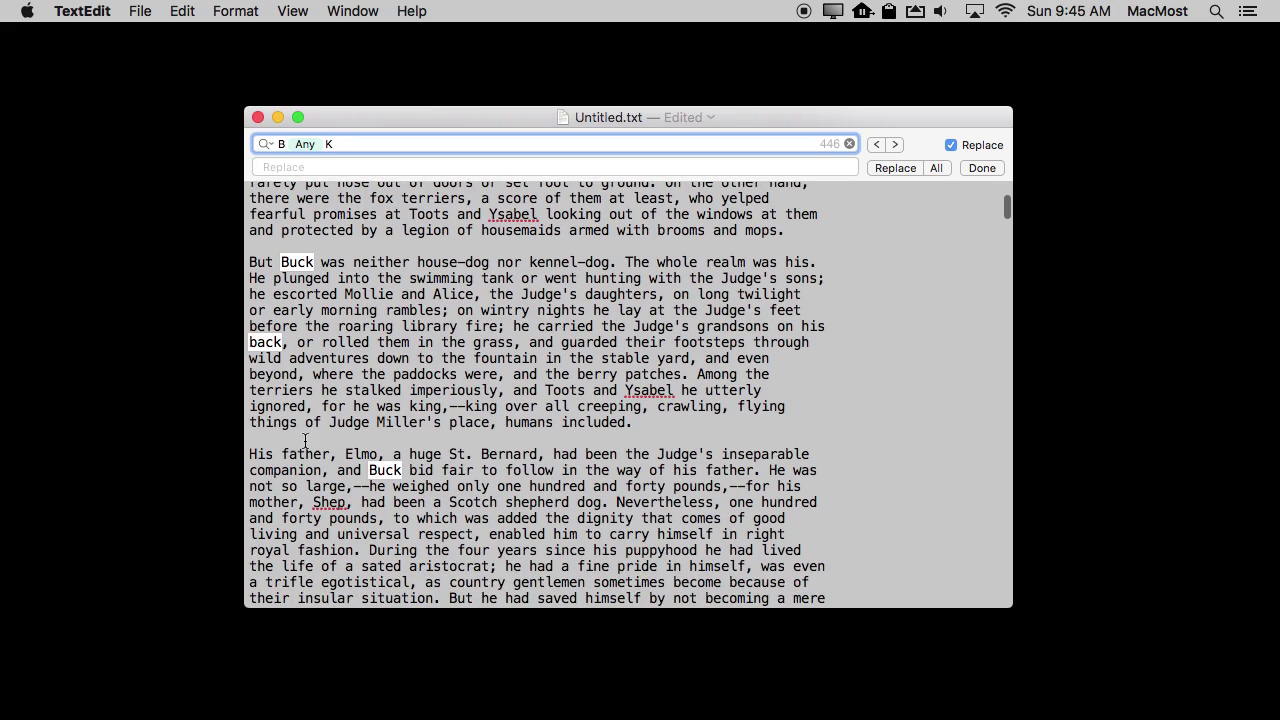
scroll(307, 445, "down", 15)
scroll(310, 455, "down", 5)
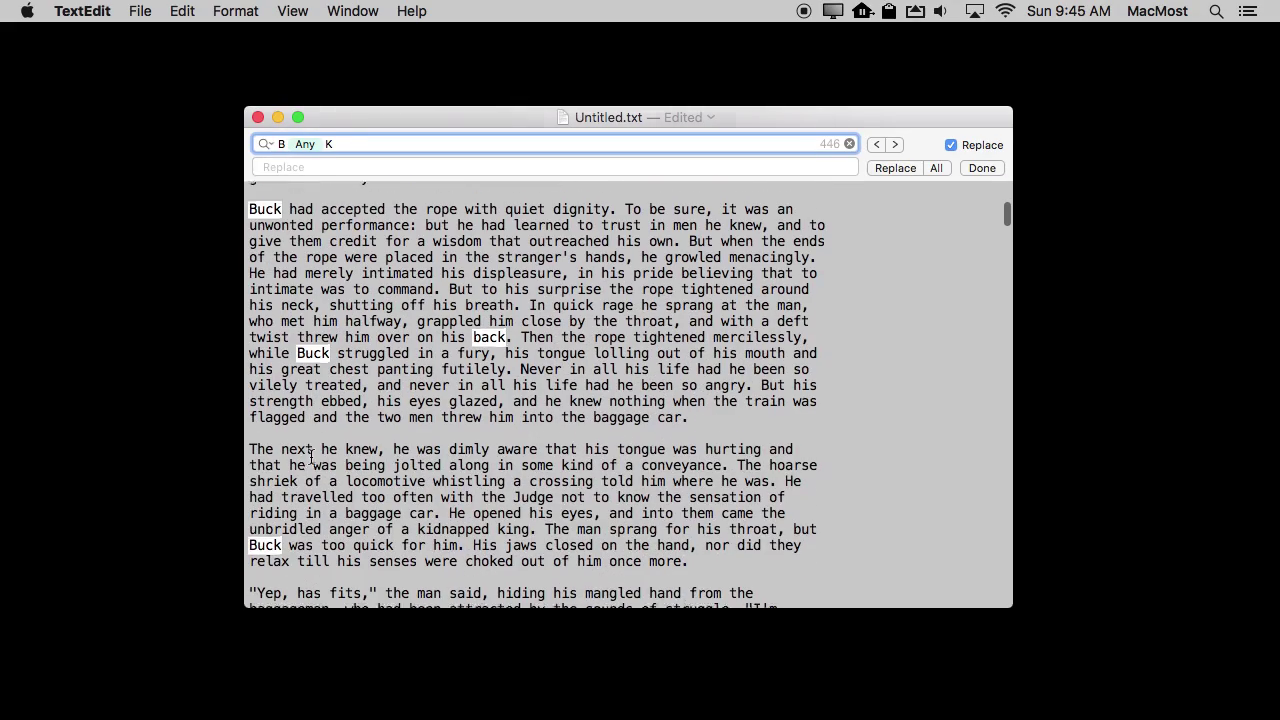
scroll(311, 457, "down", 5)
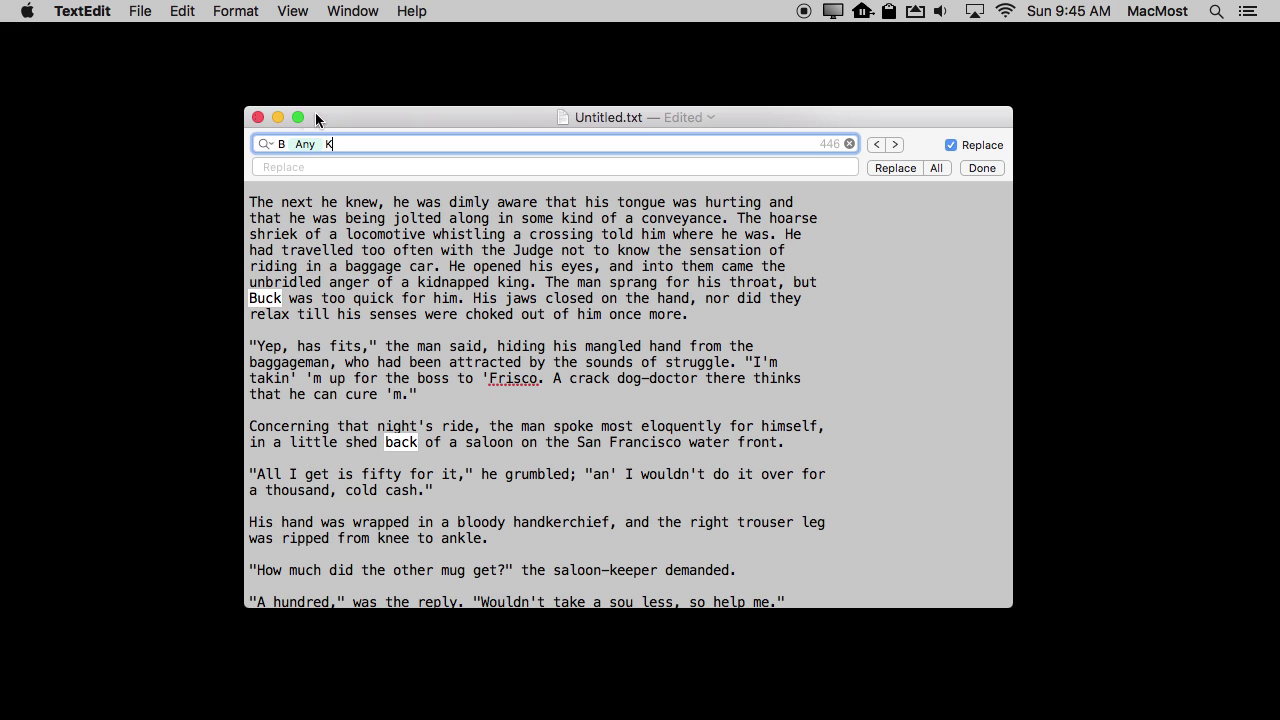
Add a Web Address pattern to the search, which then finds zero matches
left_click(265, 144)
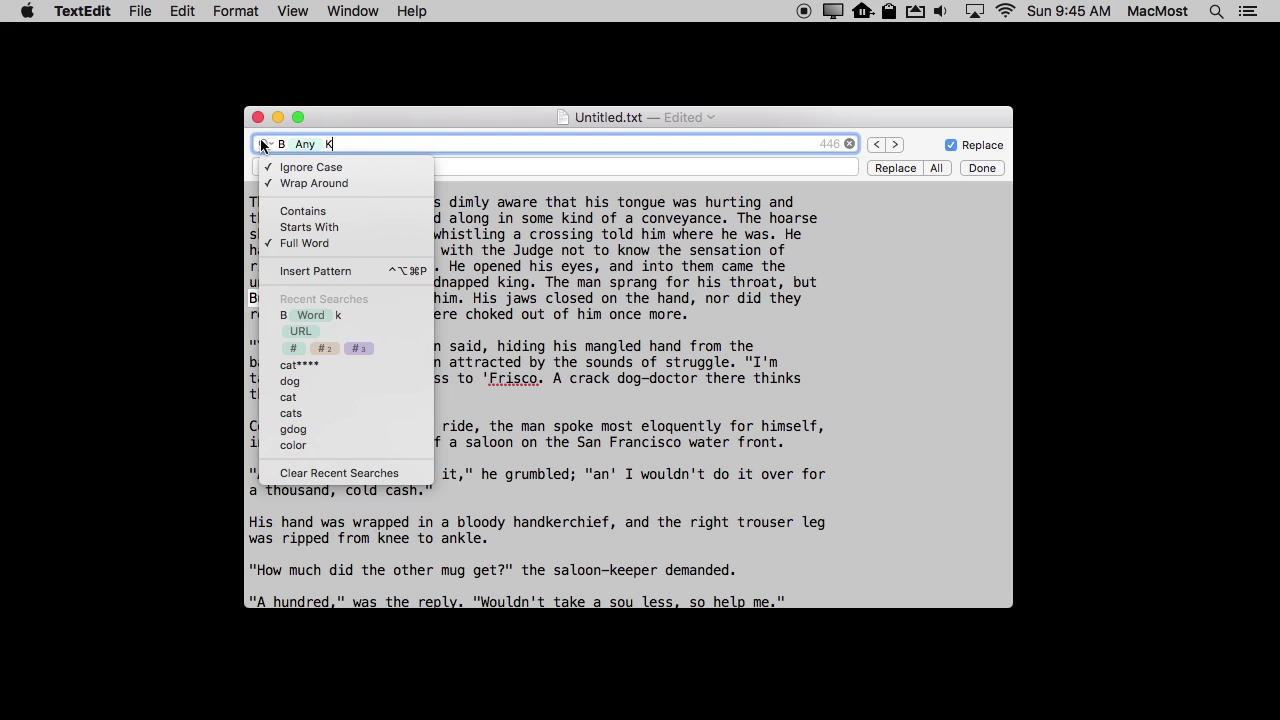
left_click(305, 278)
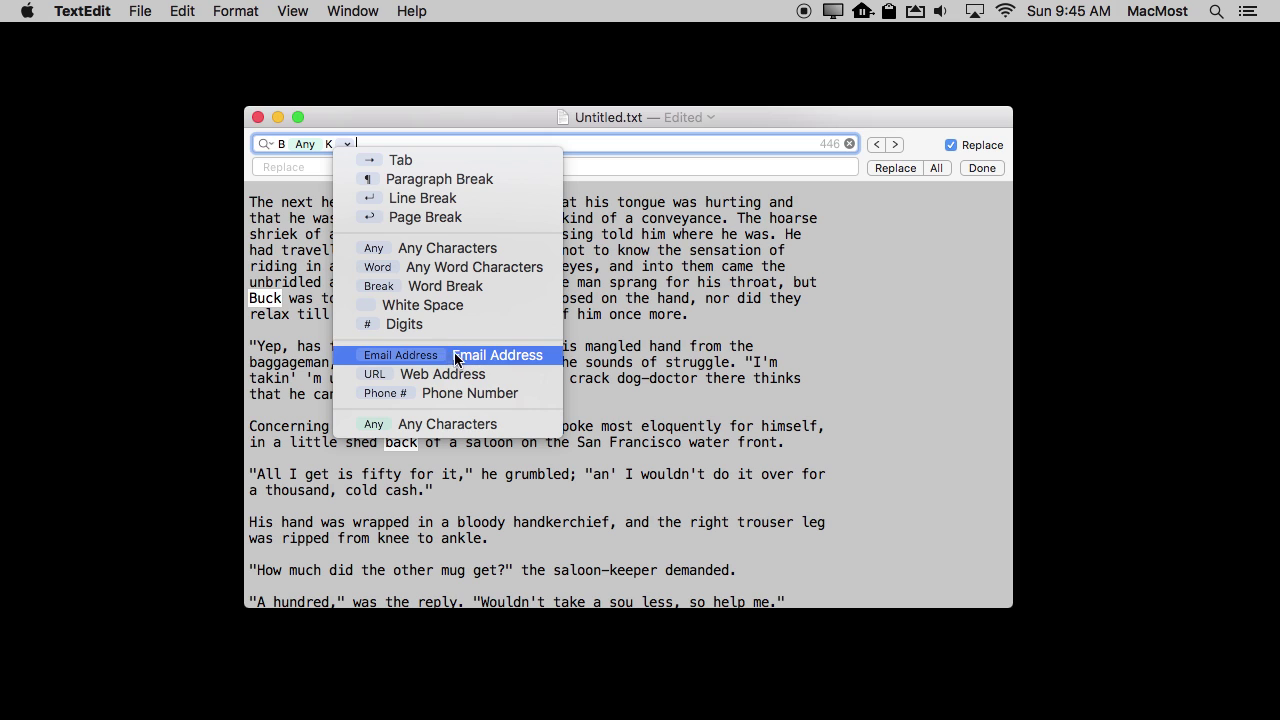
key("Escape")
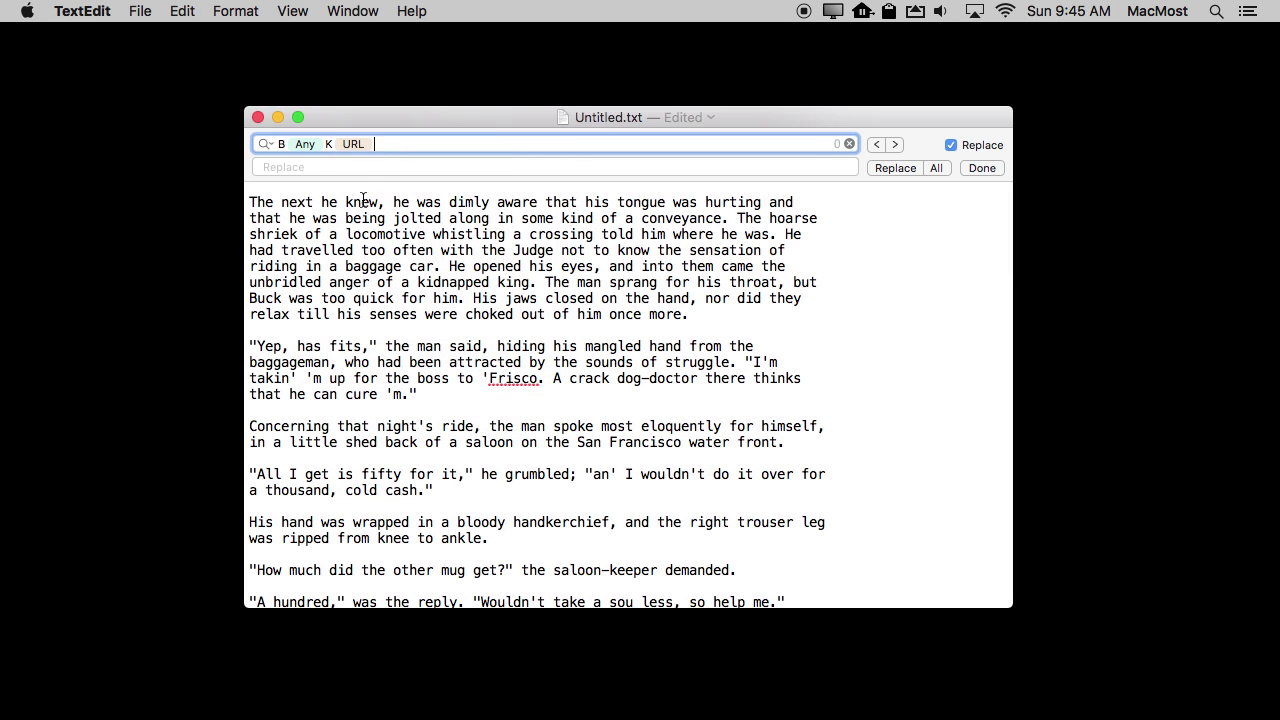
Search only the web-address pattern with partial-word matching, stepping to the gutenberg.org license link
key("BackSpace")
key("BackSpace")
key("BackSpace")
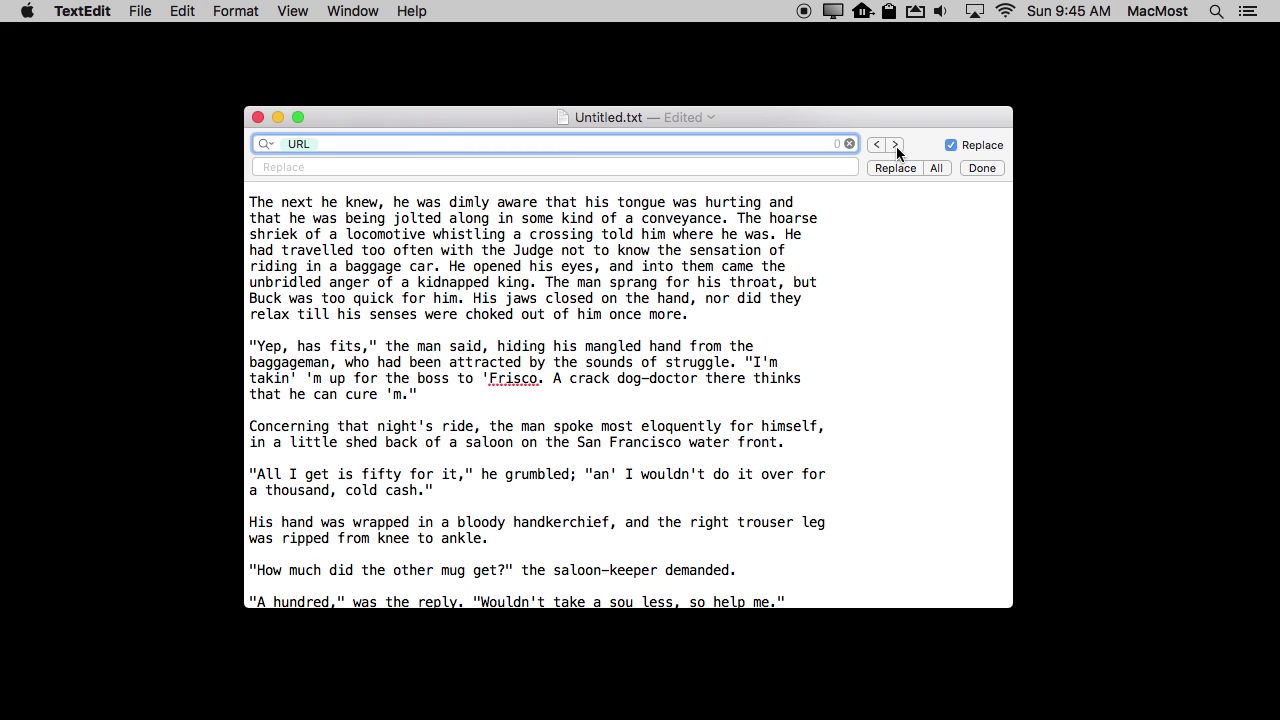
key("BackSpace")
left_click(262, 143)
left_click(302, 211)
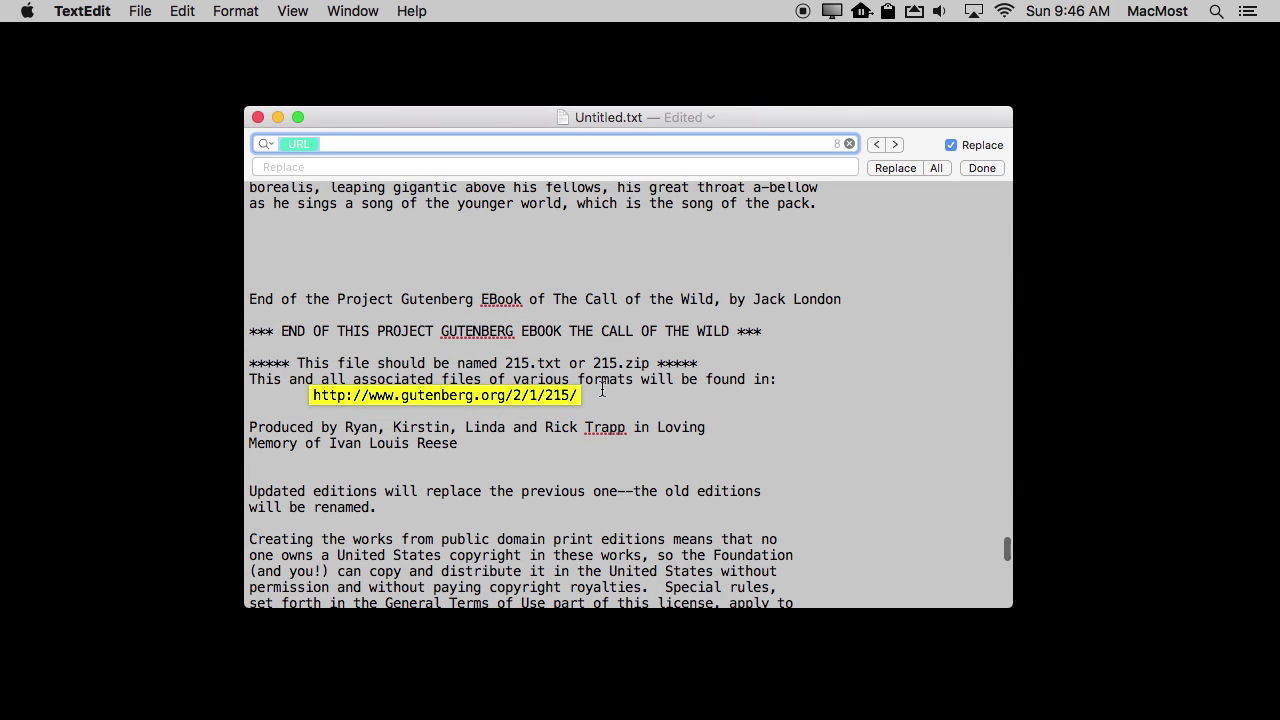
left_click(895, 145)
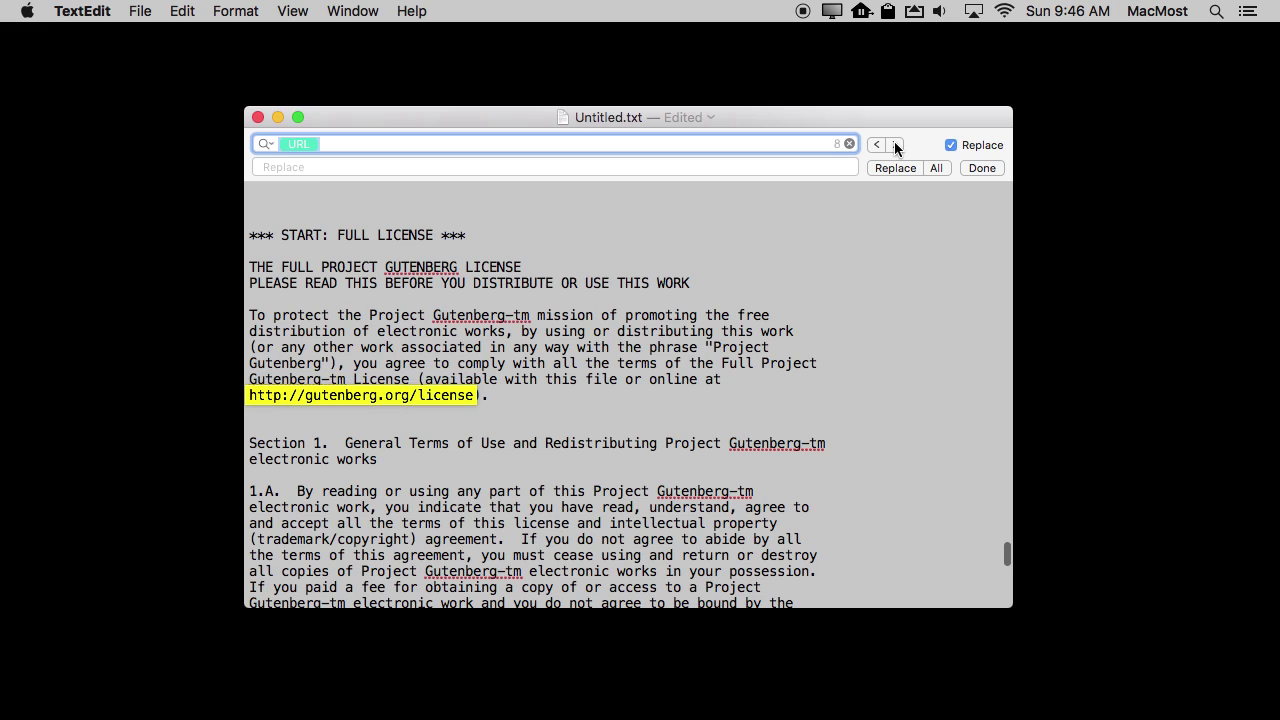
left_click(266, 144)
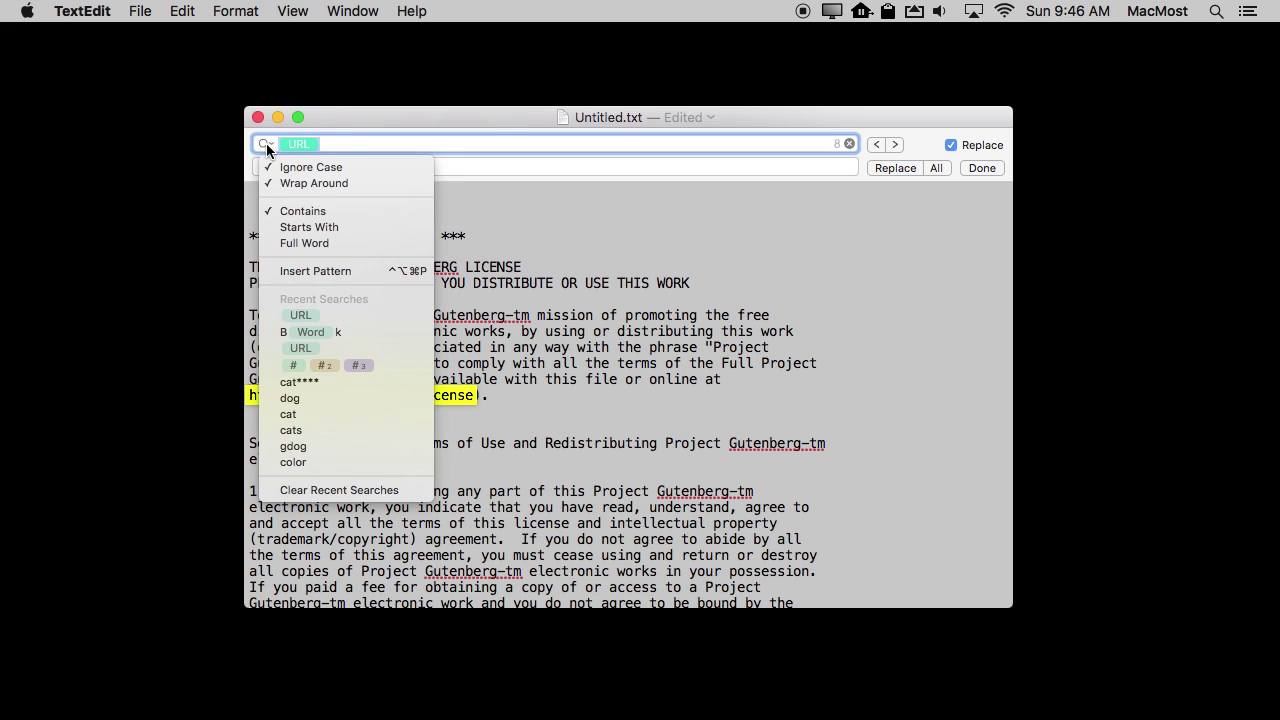
left_click(314, 274)
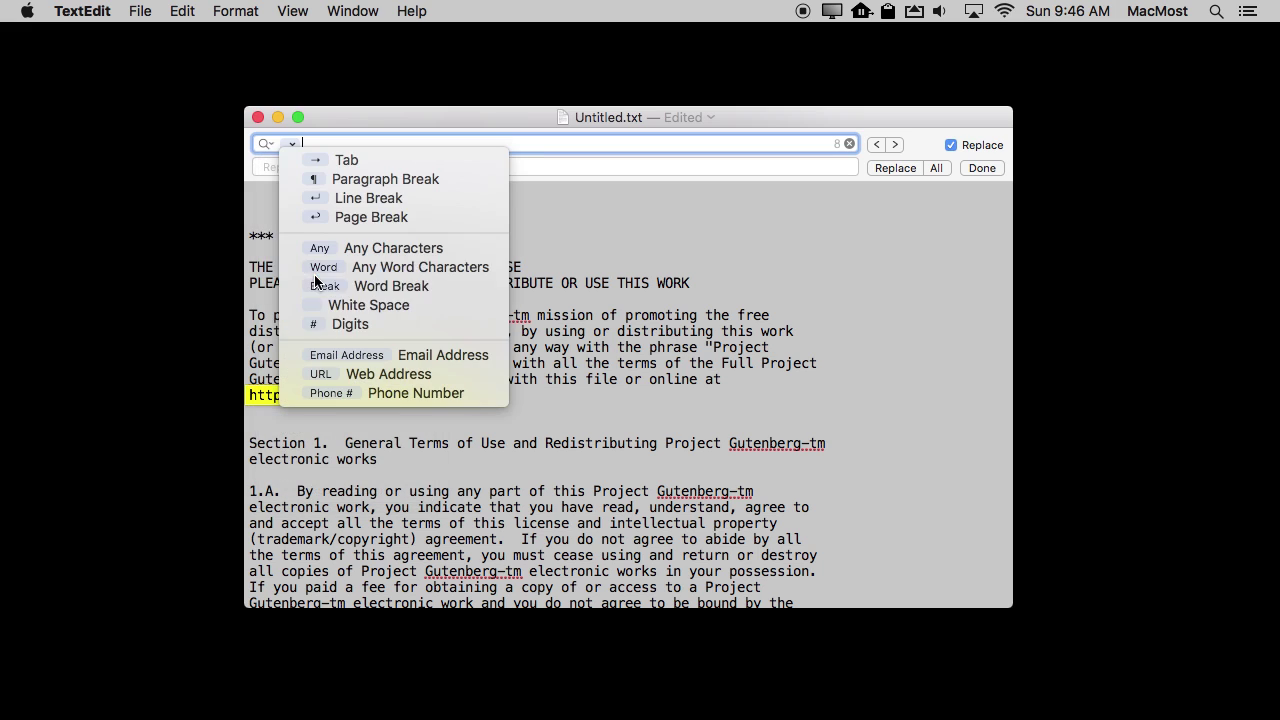
Switch the pattern search to Email Address, finding 2 matches
left_click(388, 354)
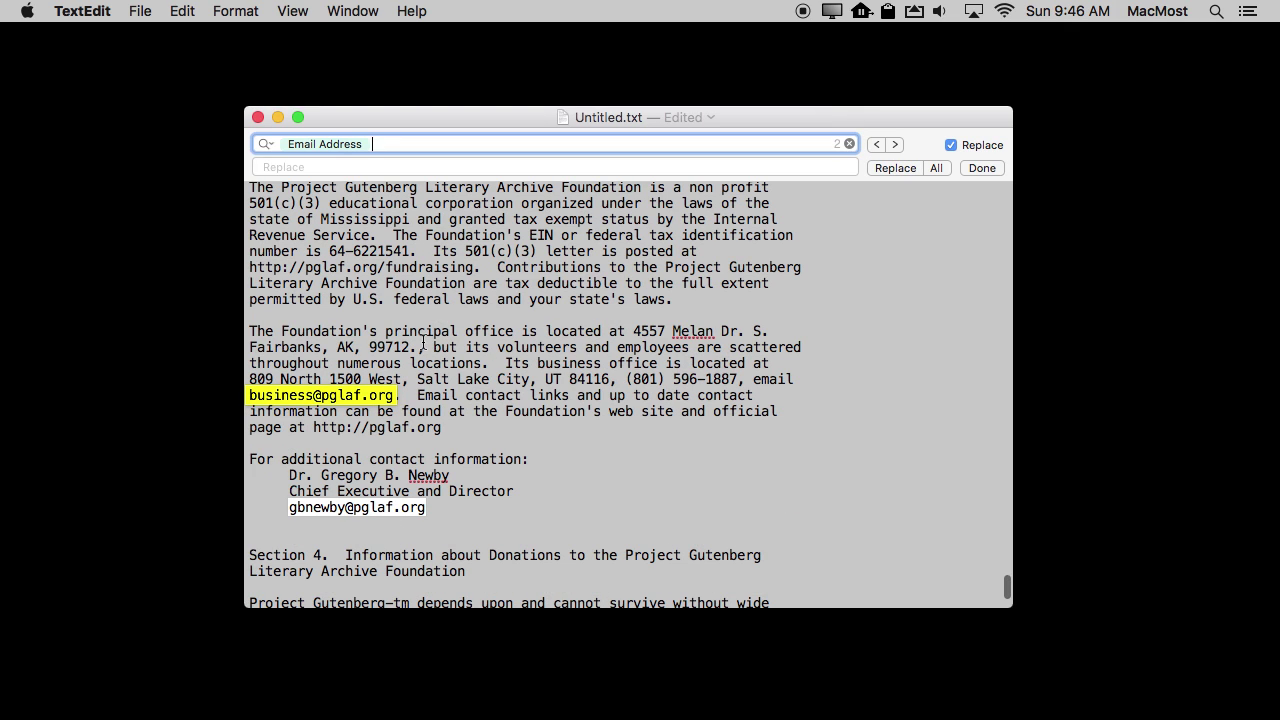
left_click(265, 144)
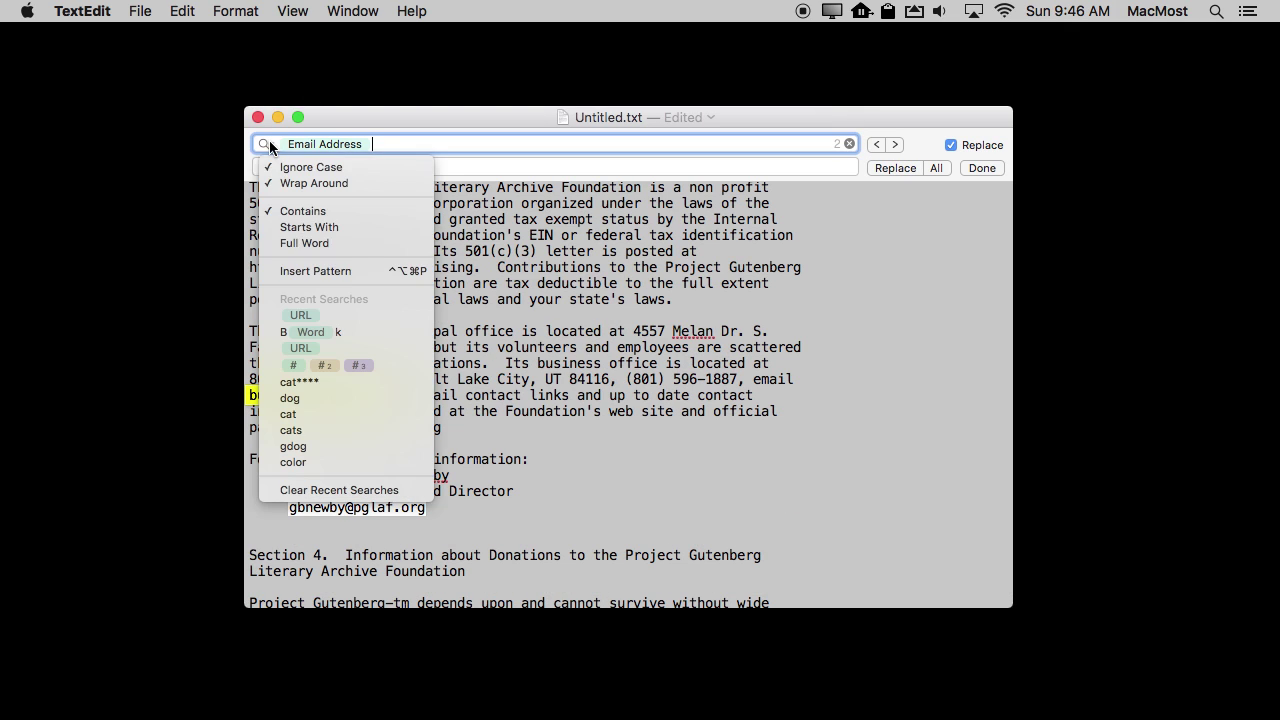
left_click(317, 273)
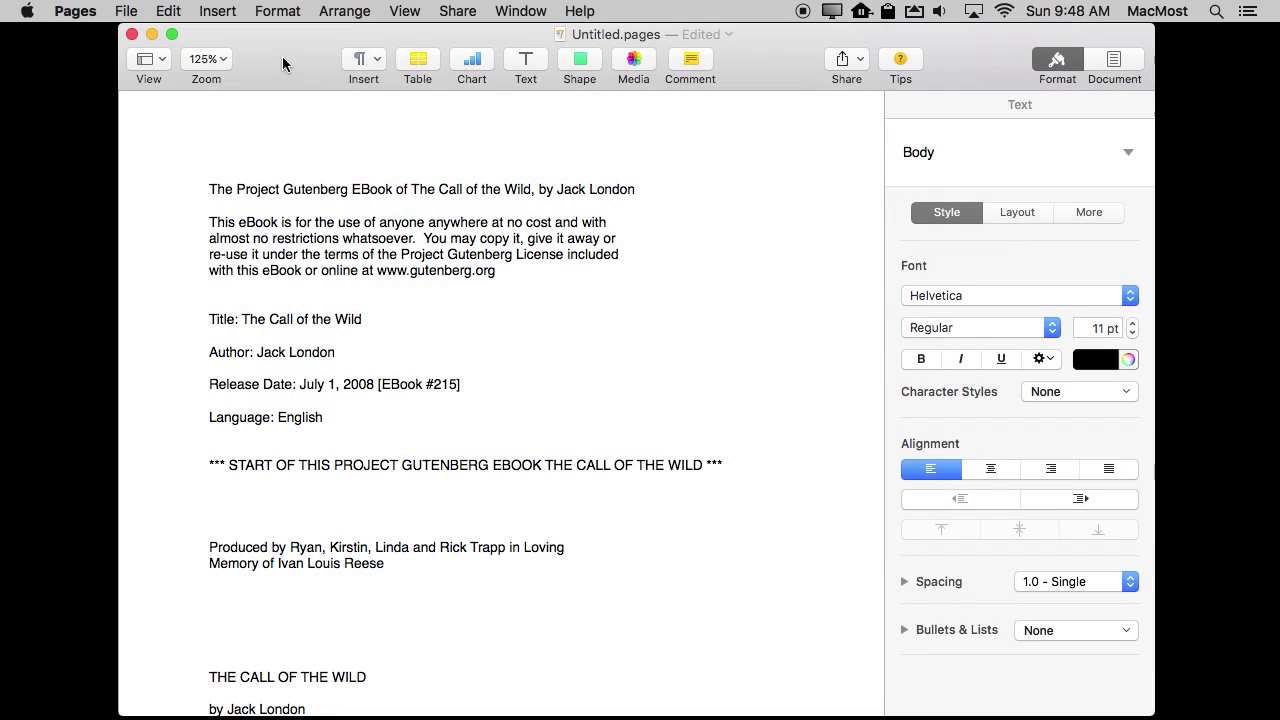
Search the Pages document for 'buck' and advance to the second match
left_click(168, 11)
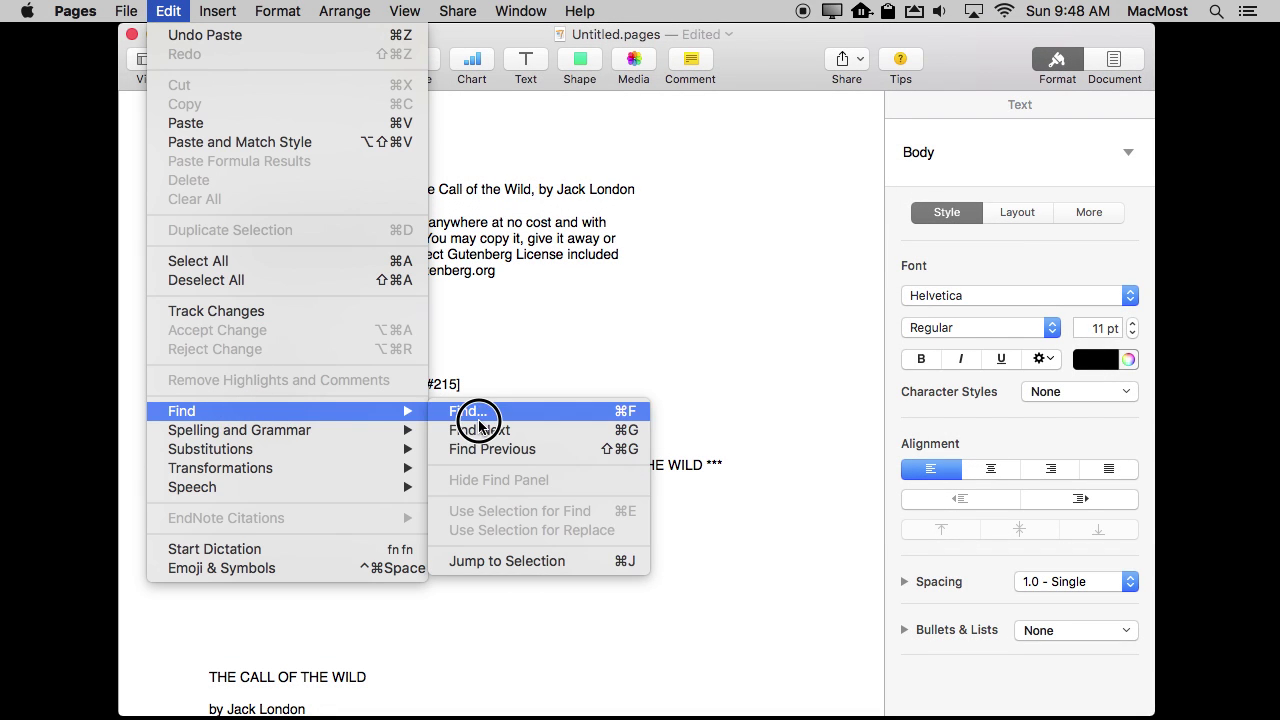
left_click(478, 408)
left_click_drag(462, 93, 346, 175)
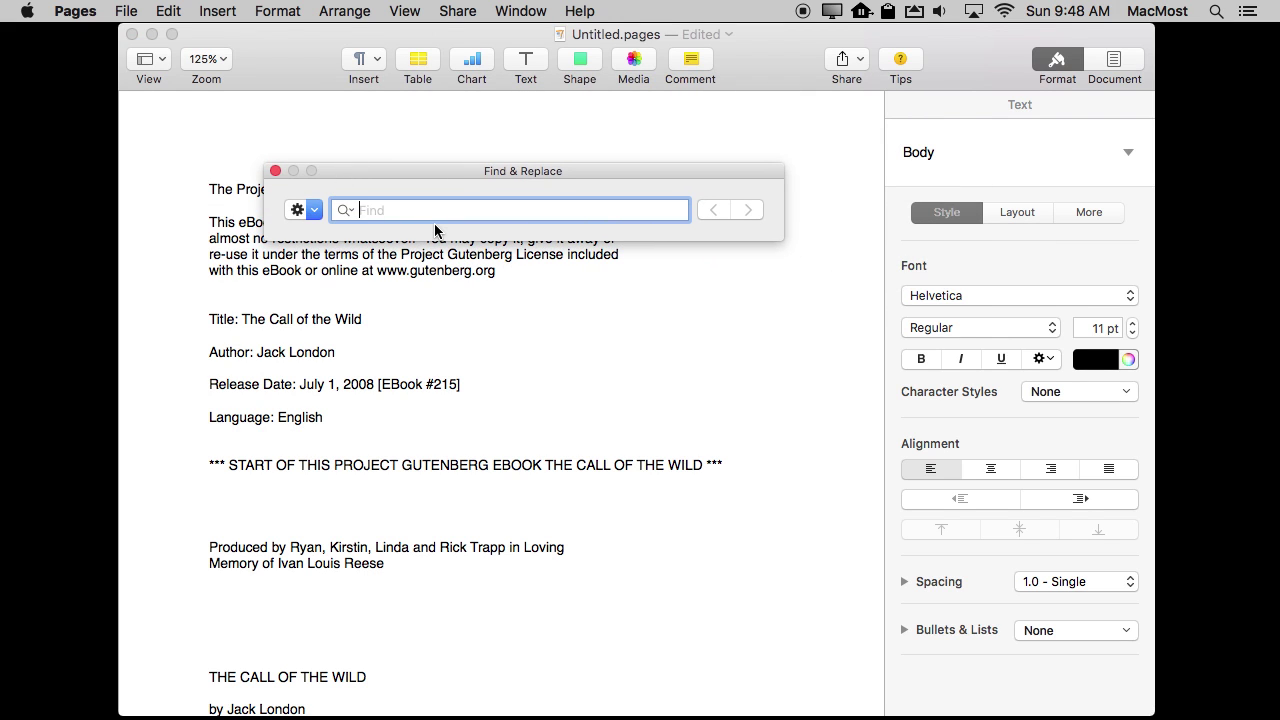
type("buck")
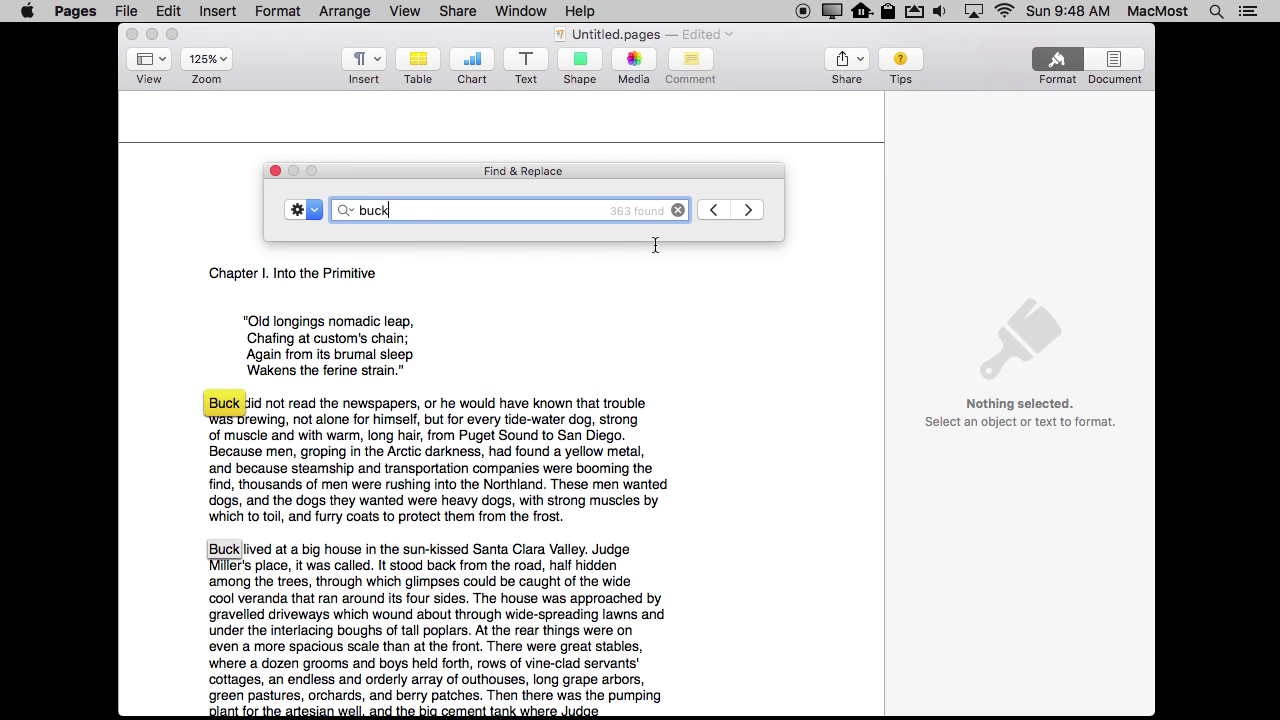
left_click(748, 211)
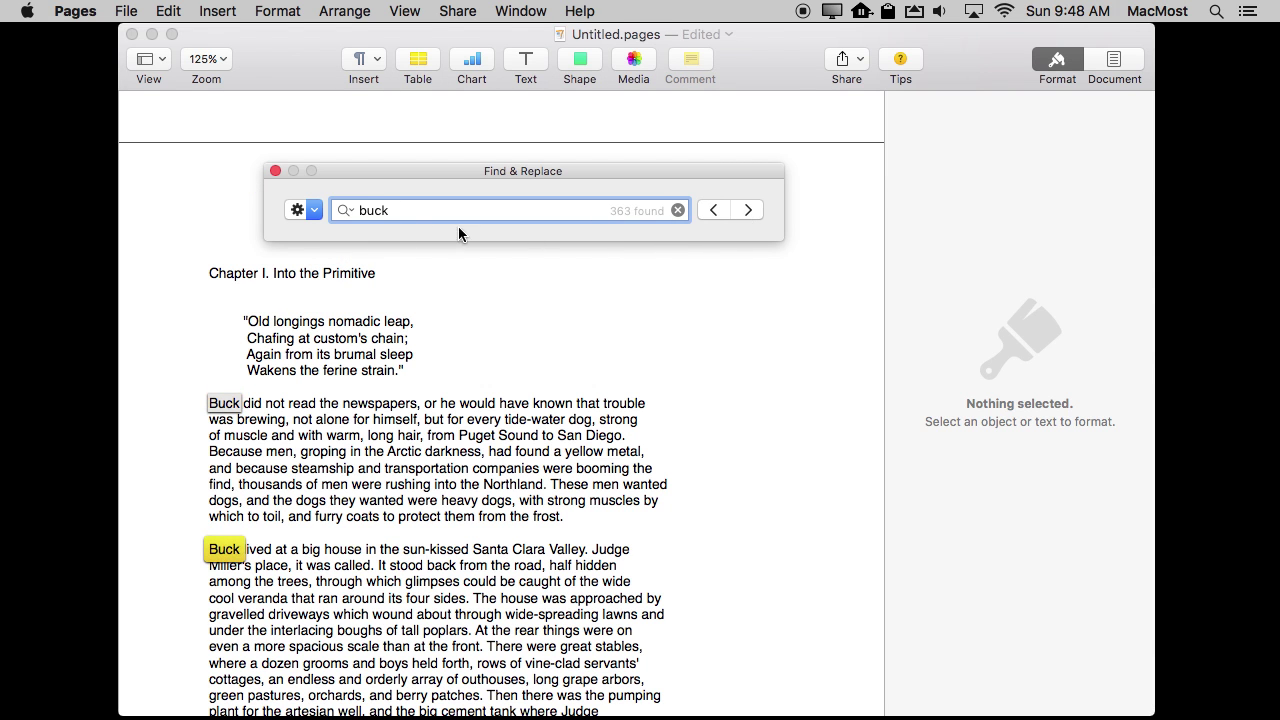
Switch the Pages find panel to Find & Replace mode
left_click(315, 215)
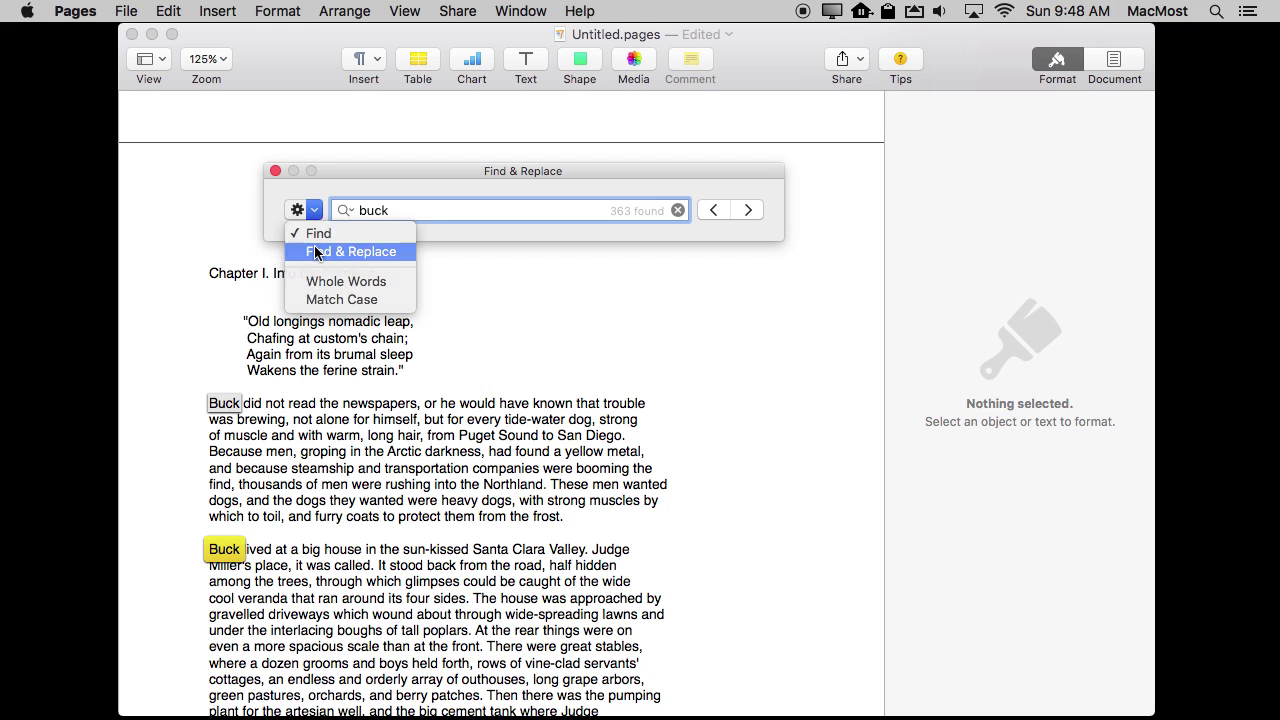
left_click(315, 249)
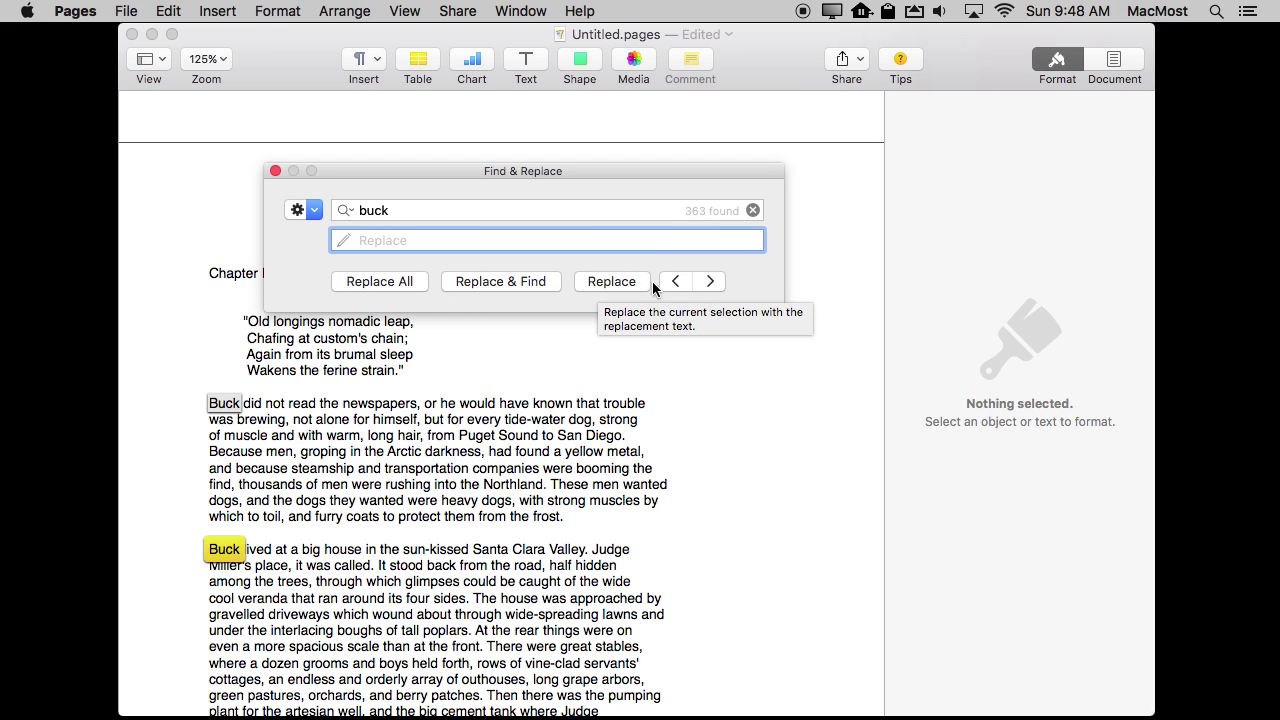
left_click(311, 212)
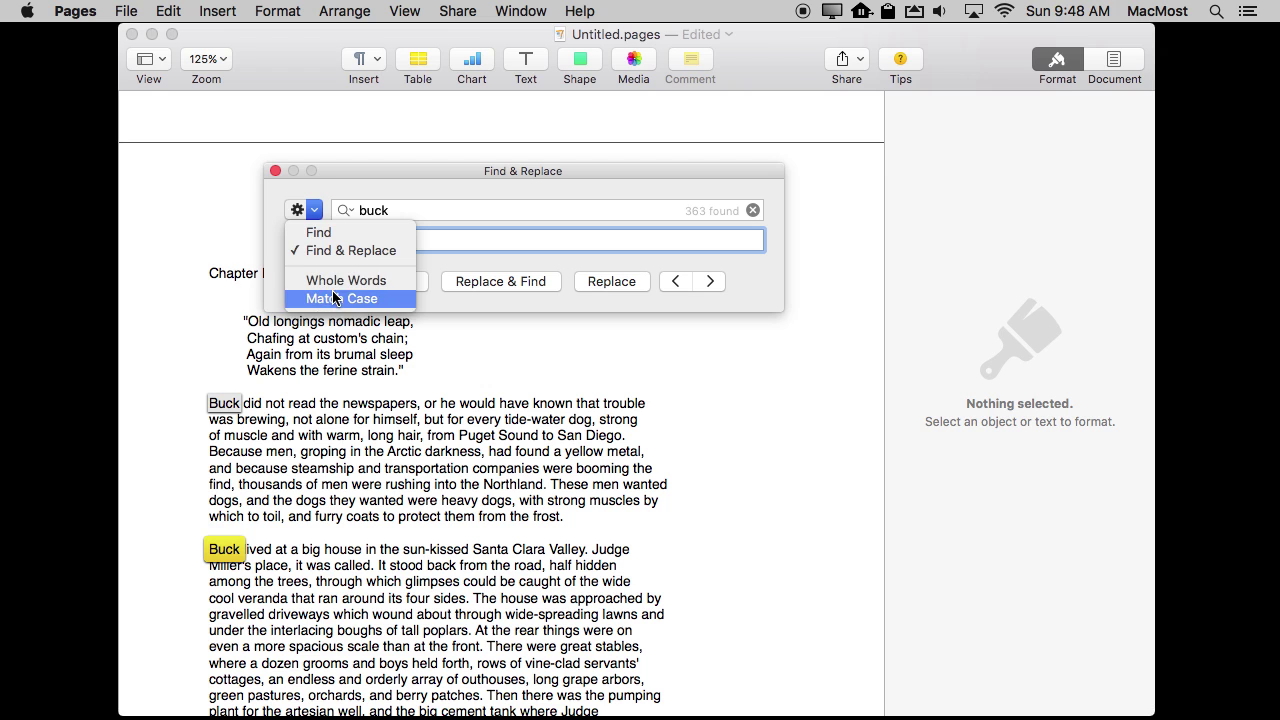
left_click(346, 196)
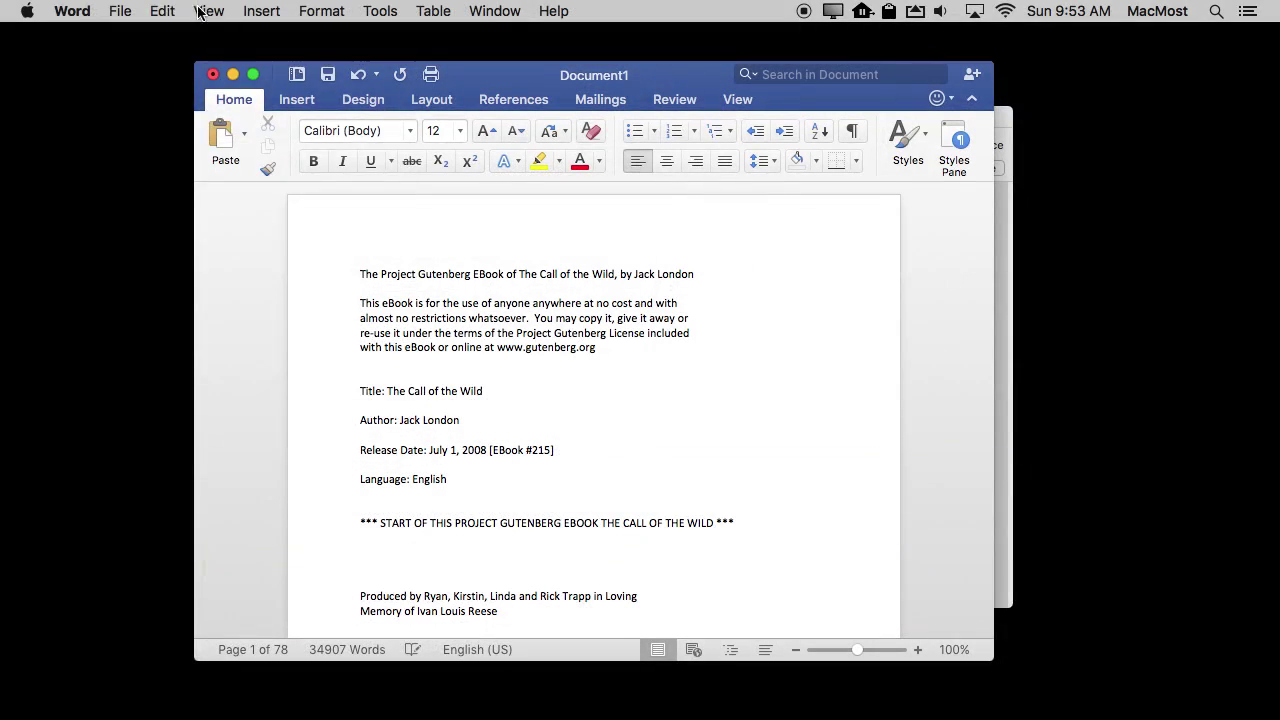
left_click(163, 11)
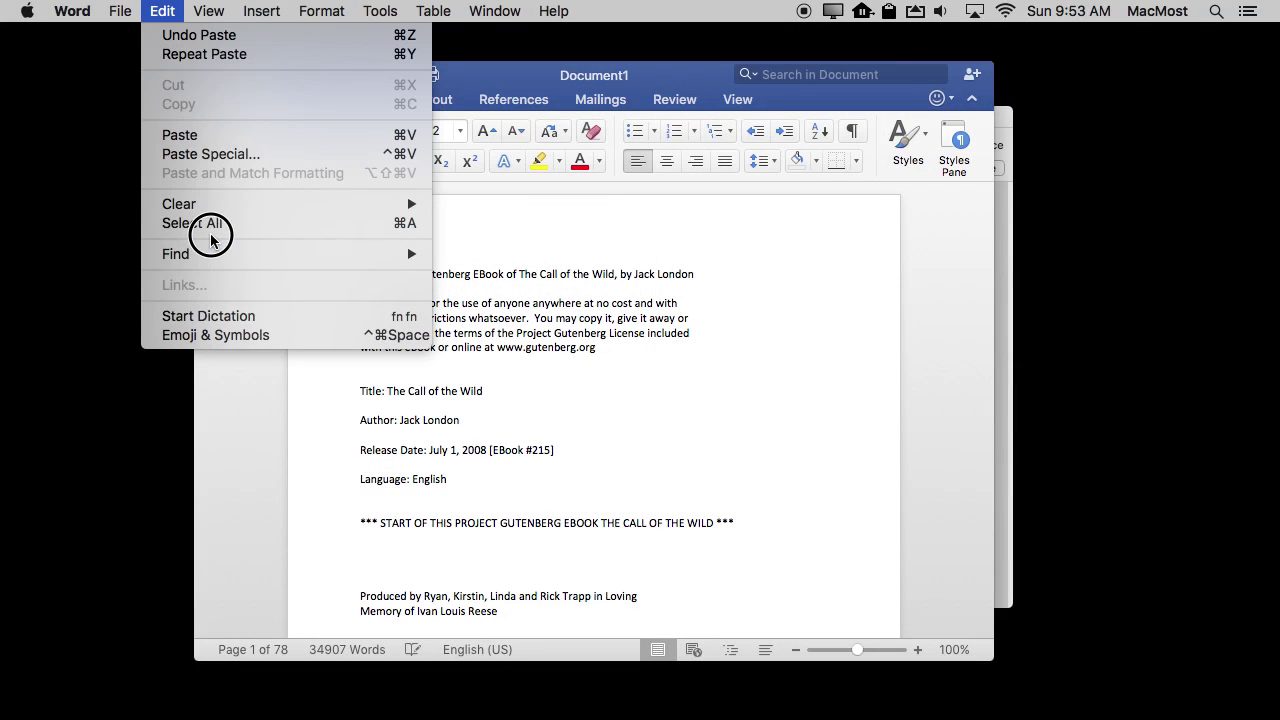
Bring up Word's Advanced Find and Replace window with the B**k search term
left_click(469, 256)
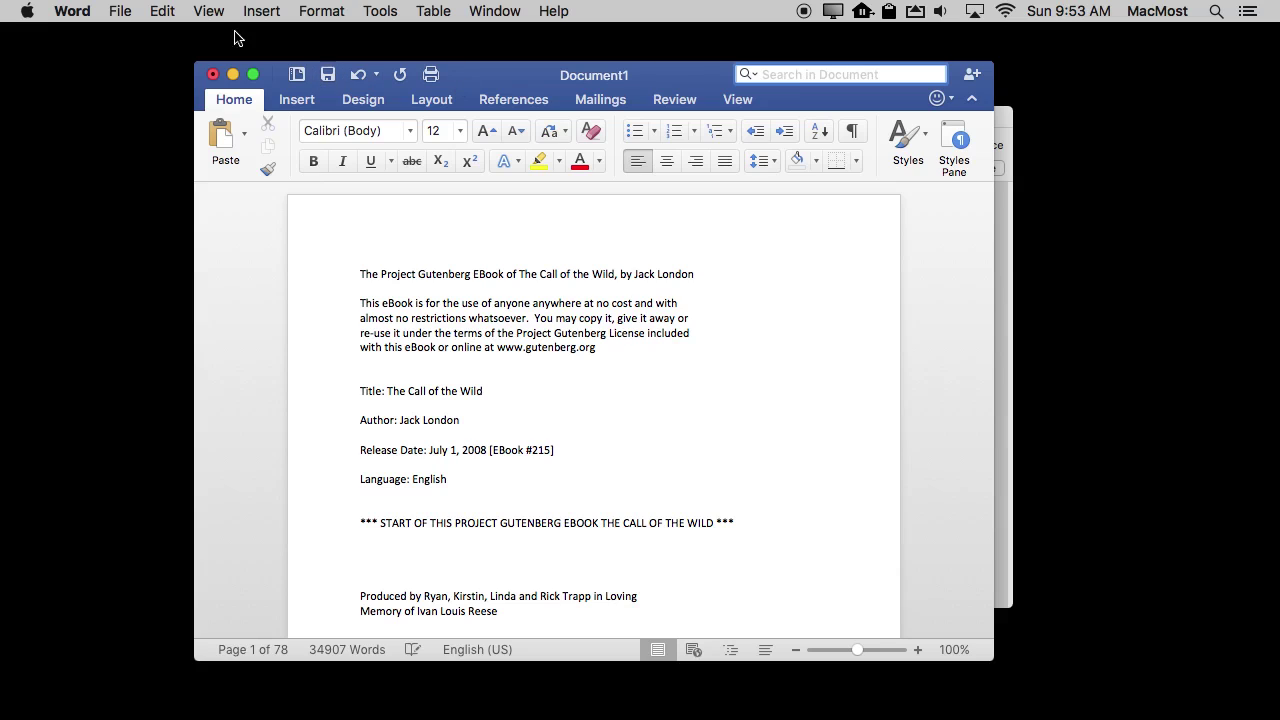
left_click(162, 11)
mouse_move(175, 254)
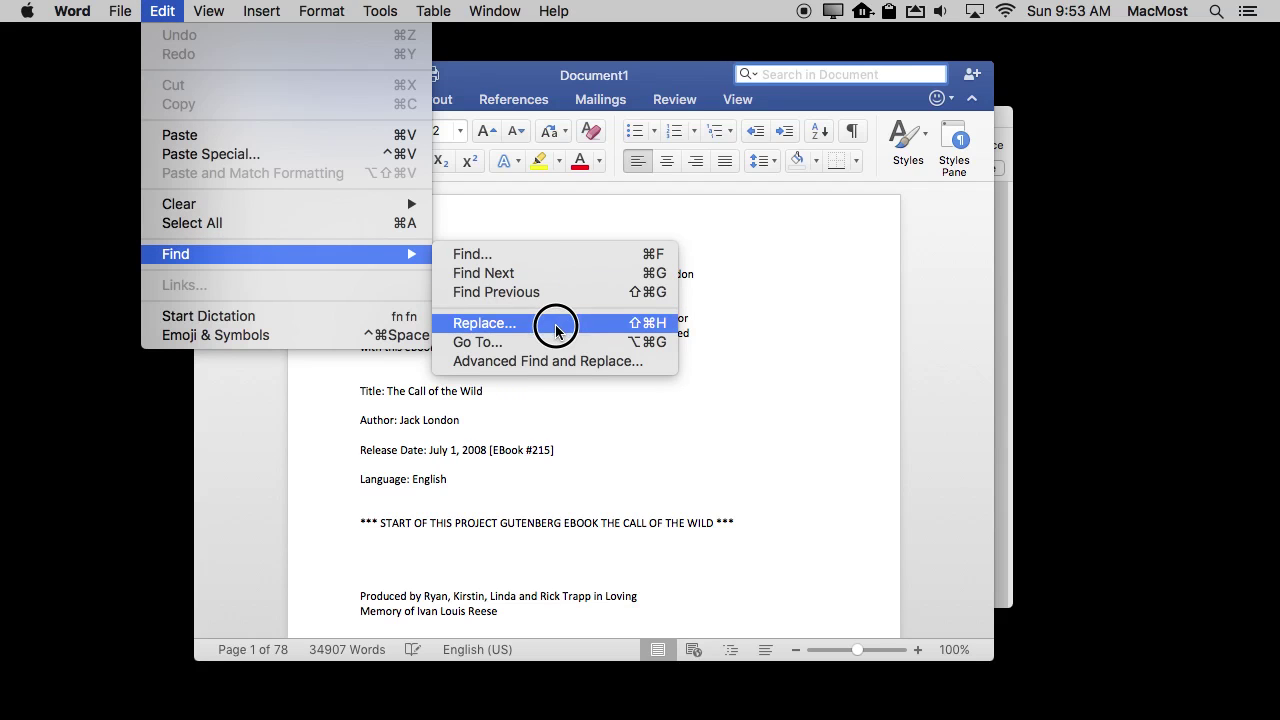
left_click(548, 361)
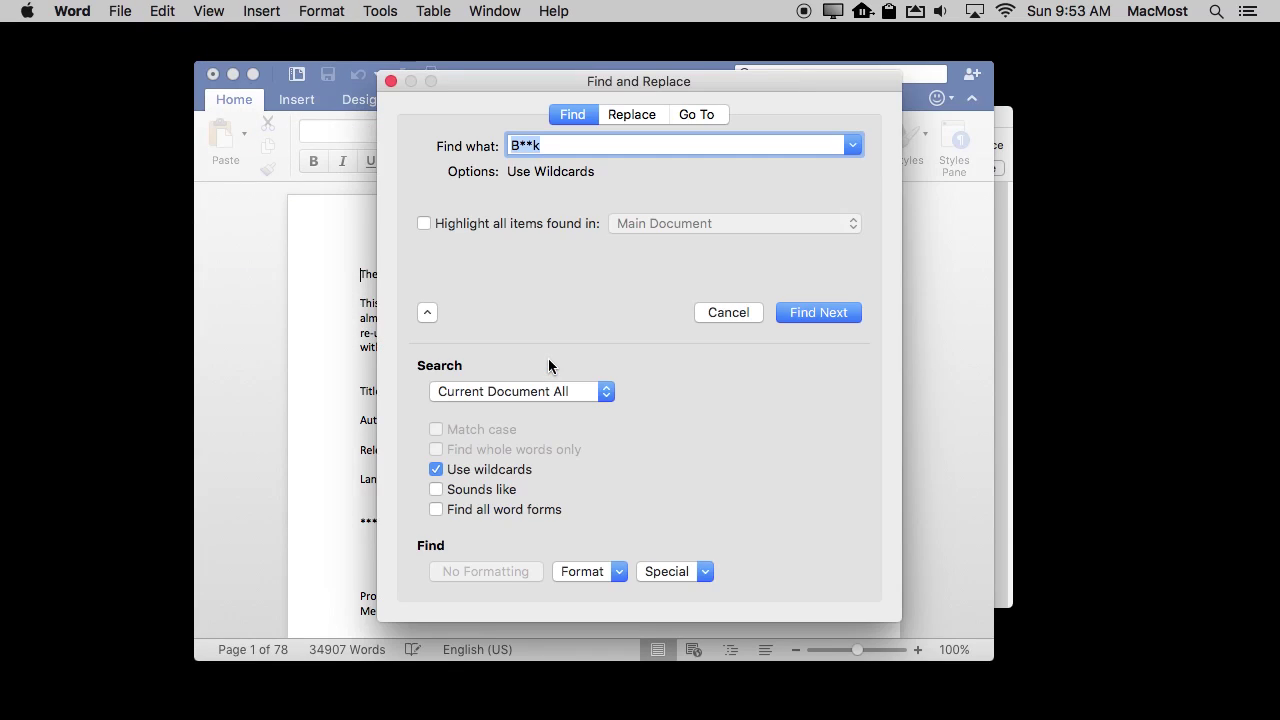
left_click(538, 148)
Browse the Replace and Go To tabs, Format and Special menus, leaving scope unchanged
left_click(630, 116)
left_click(706, 116)
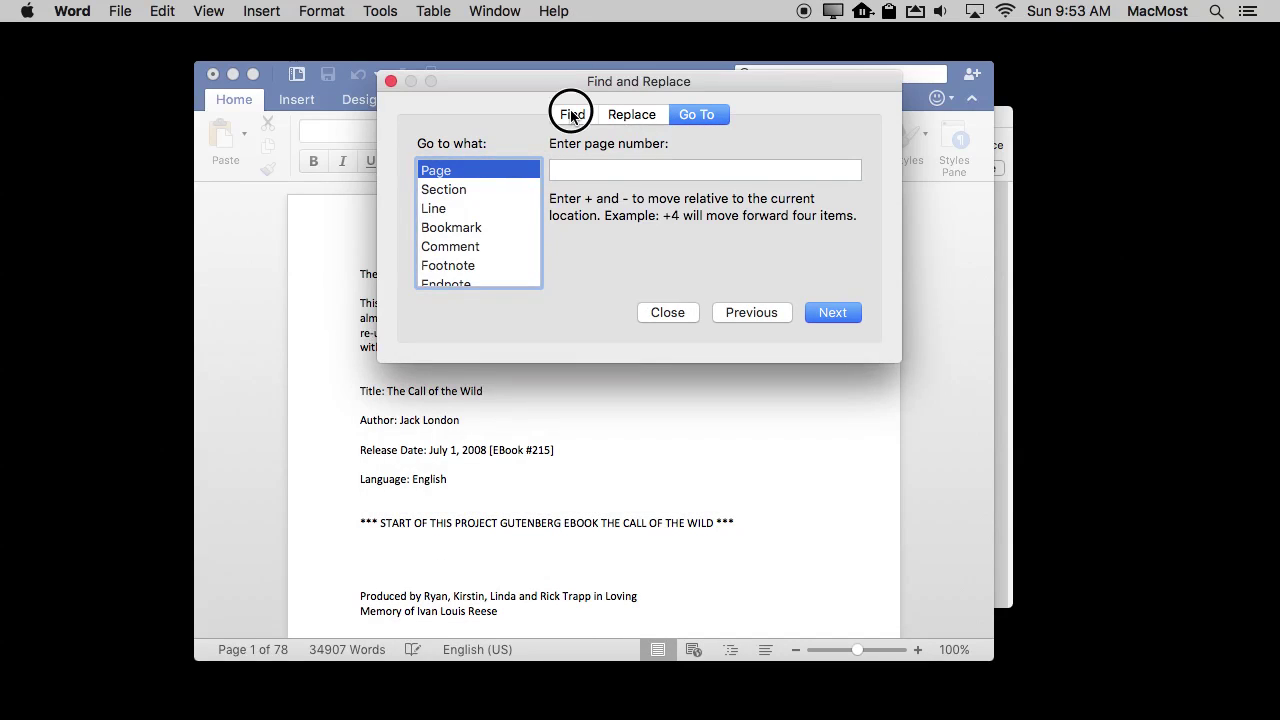
left_click(572, 114)
left_click(583, 571)
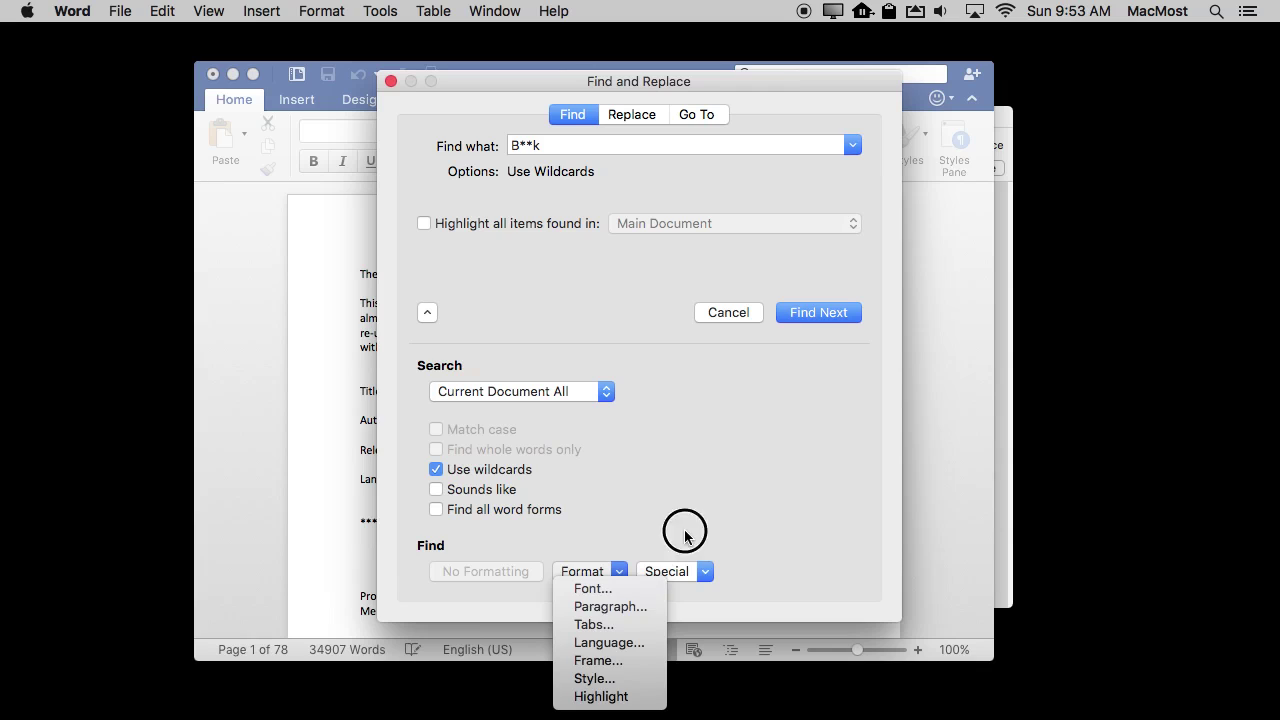
left_click(680, 567)
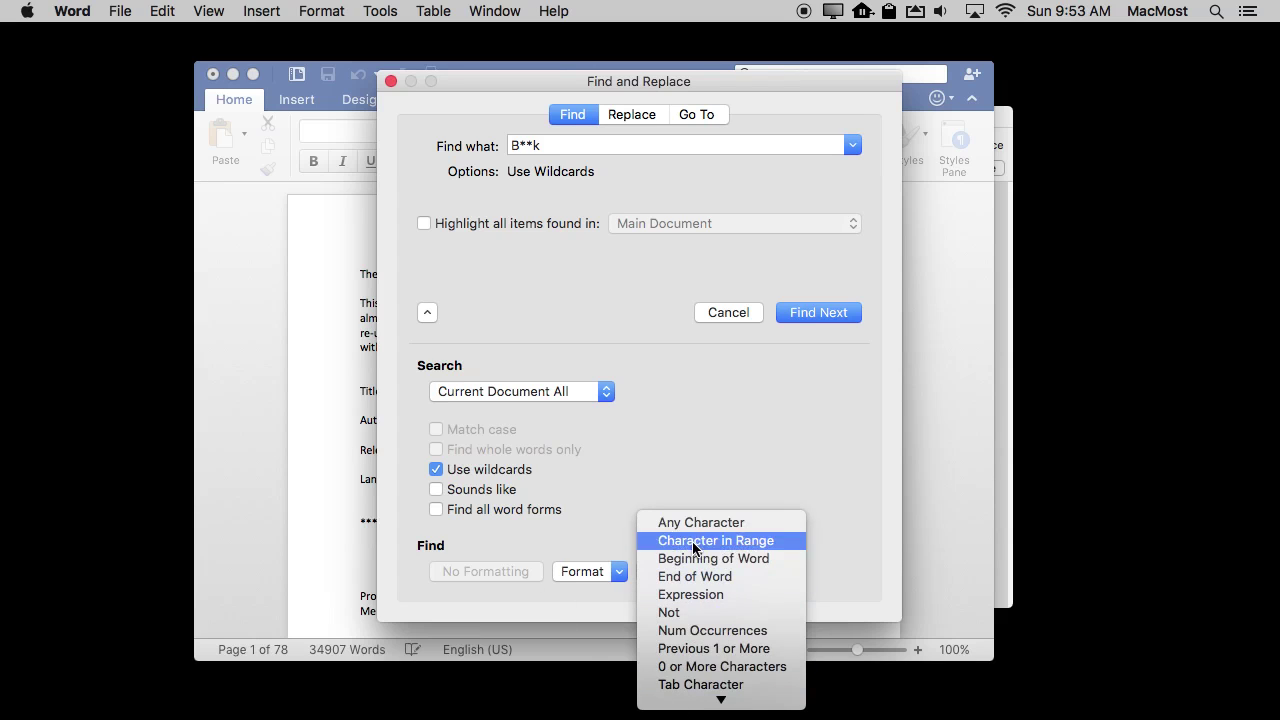
left_click(675, 463)
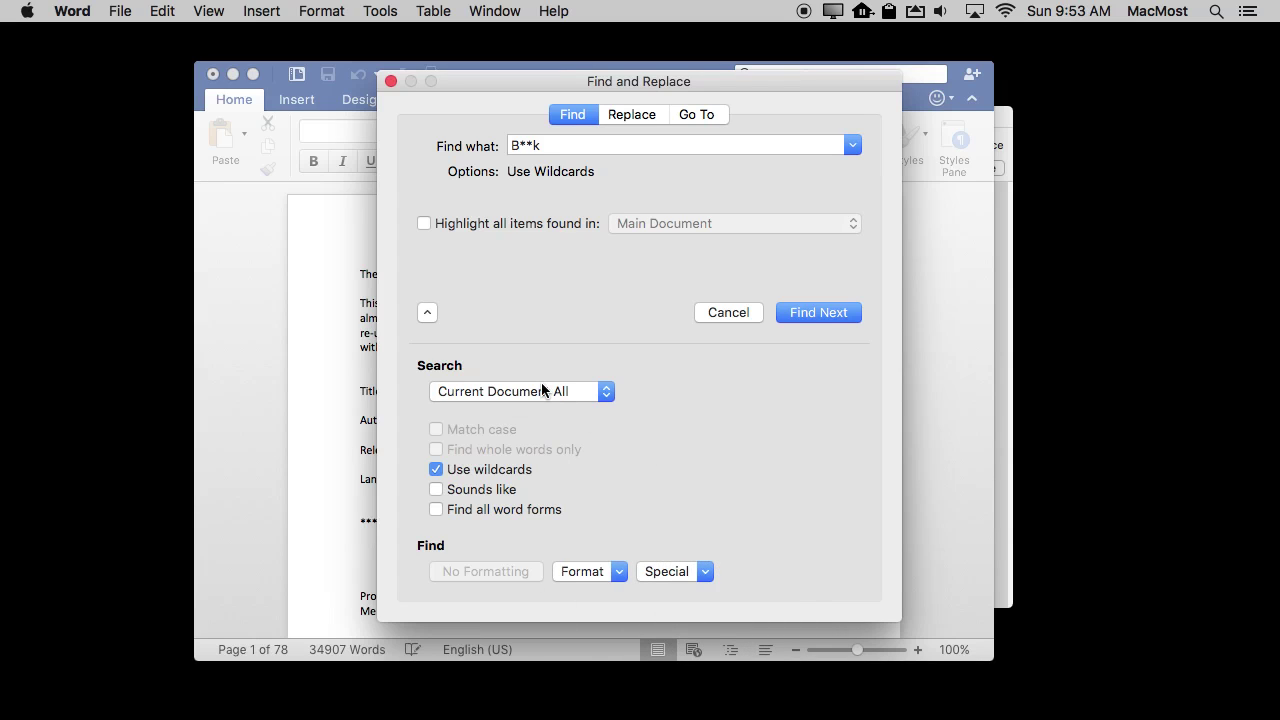
left_click(541, 390)
left_click(696, 394)
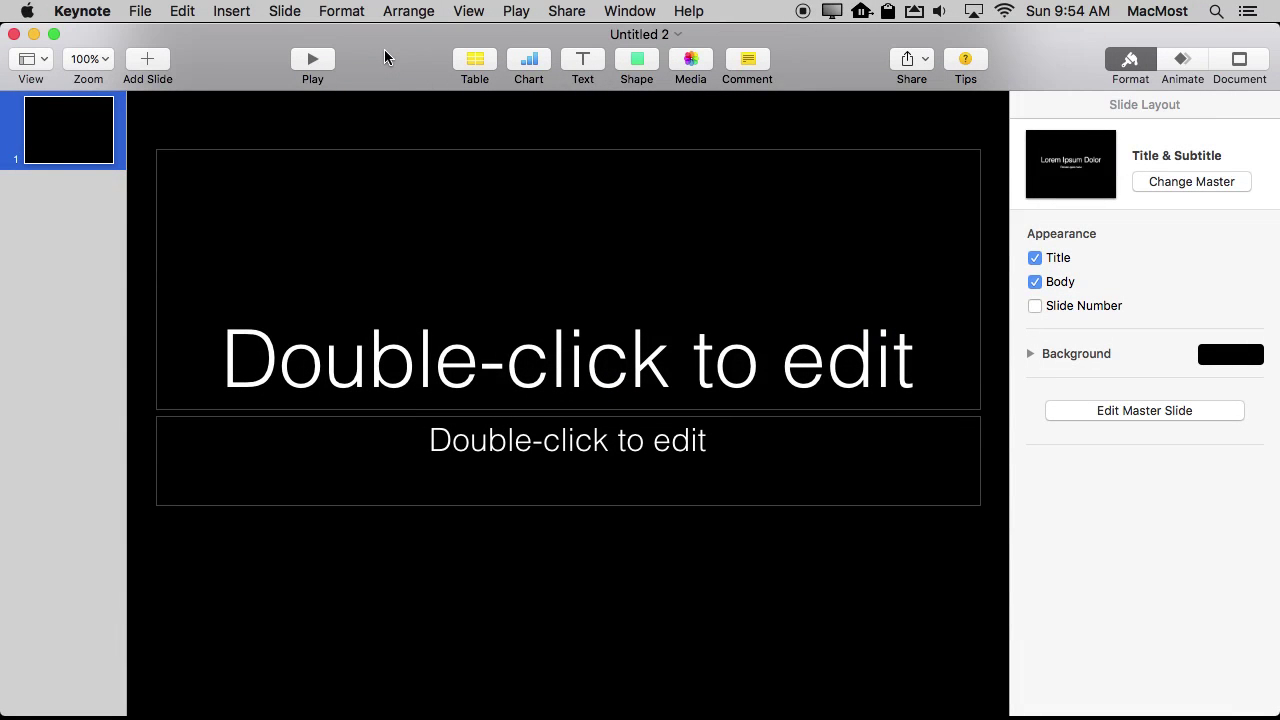
Show Keynote's find panel for 'buck' in Find & Replace mode
left_click(180, 12)
mouse_move(196, 361)
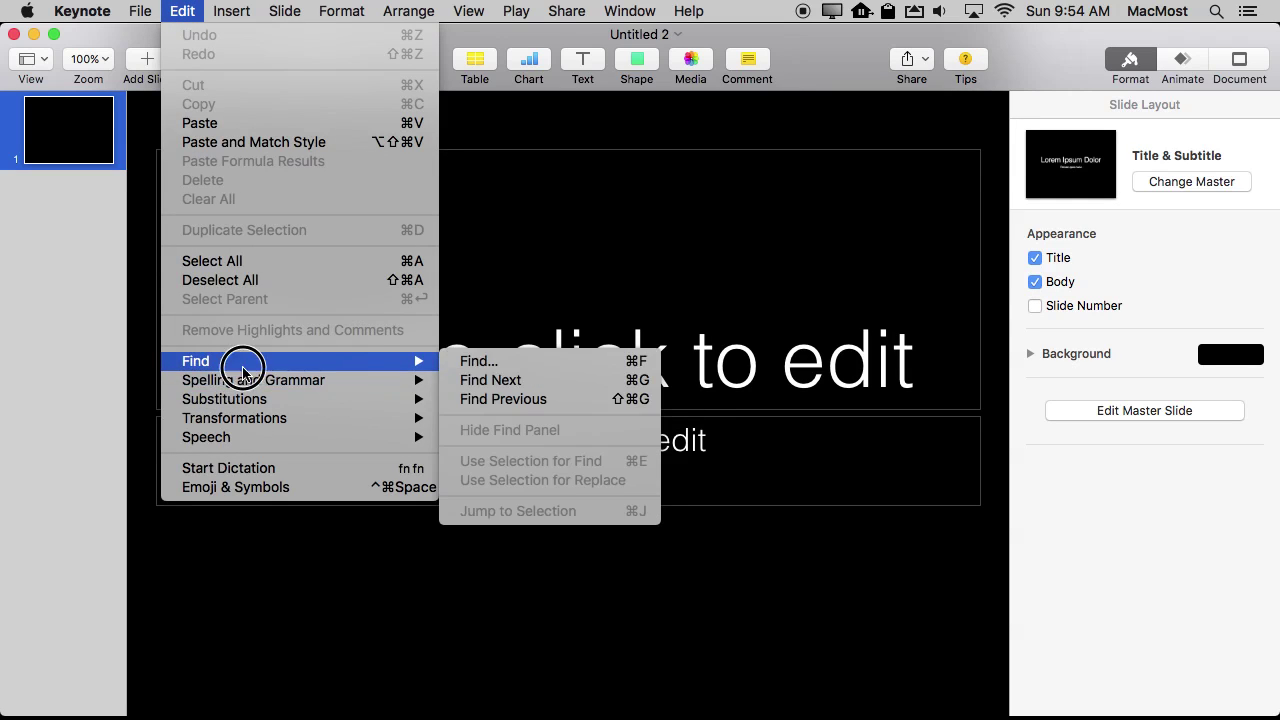
left_click(490, 362)
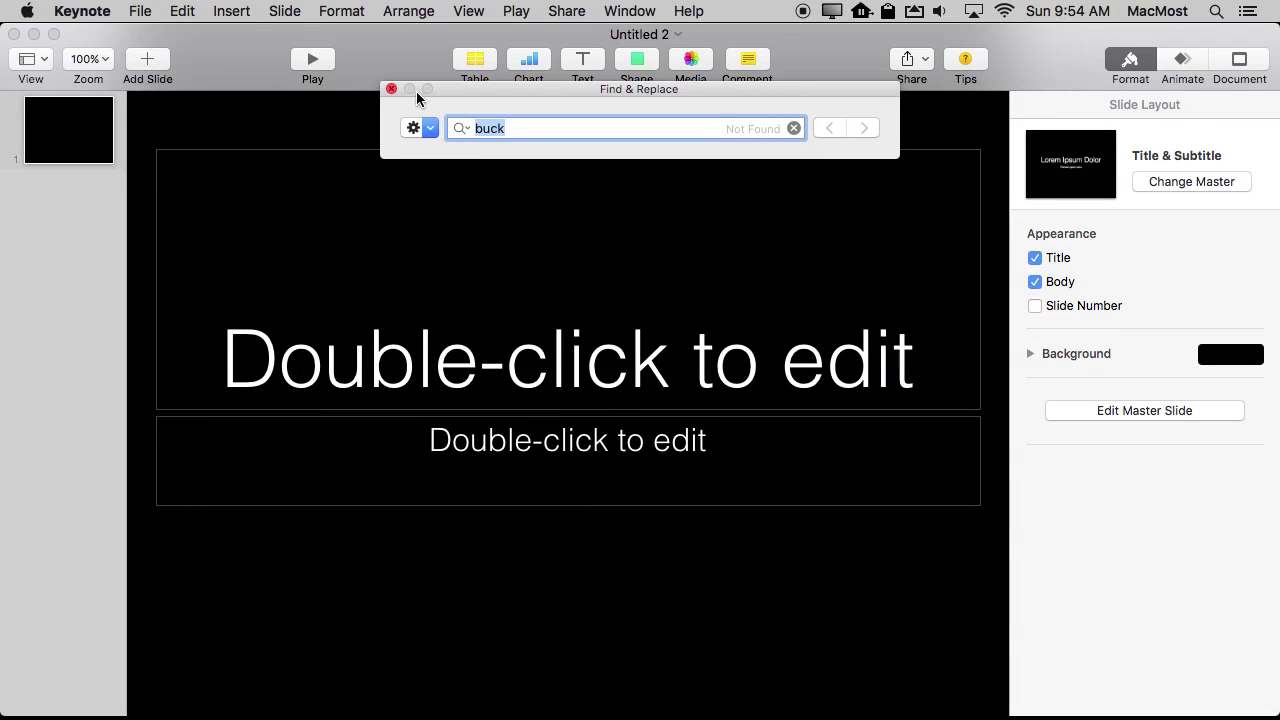
left_click(430, 132)
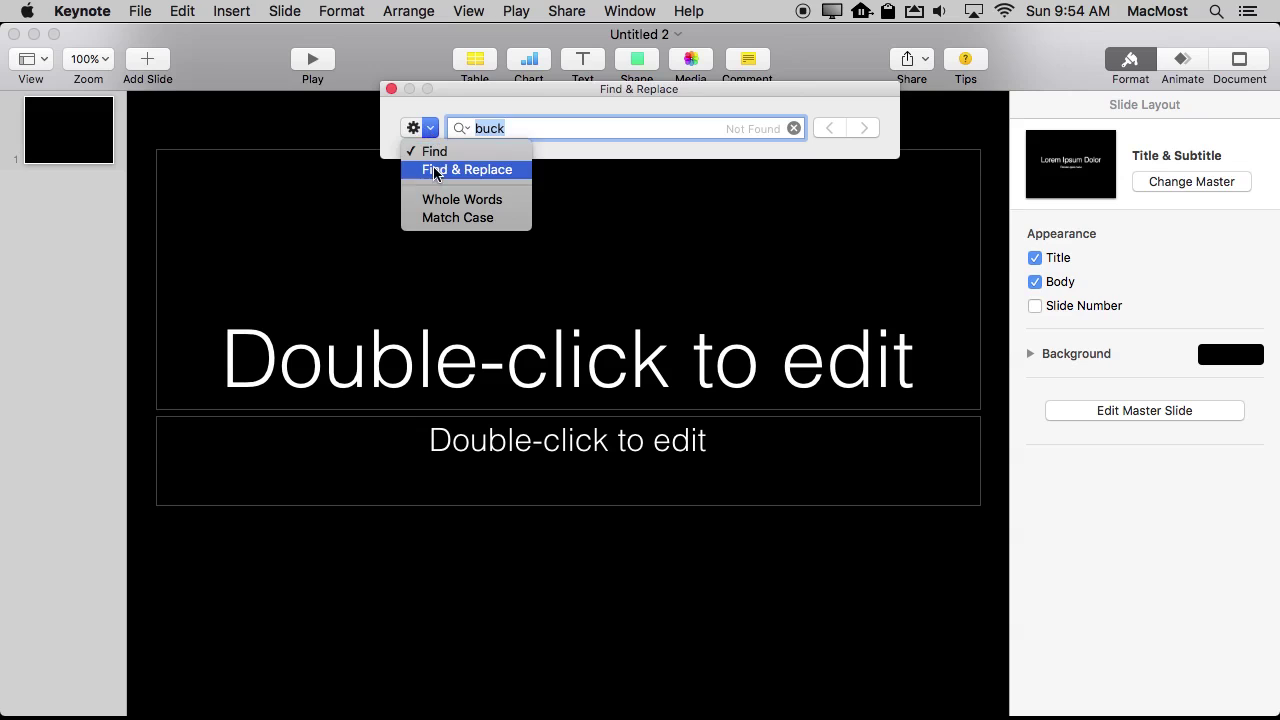
left_click(462, 169)
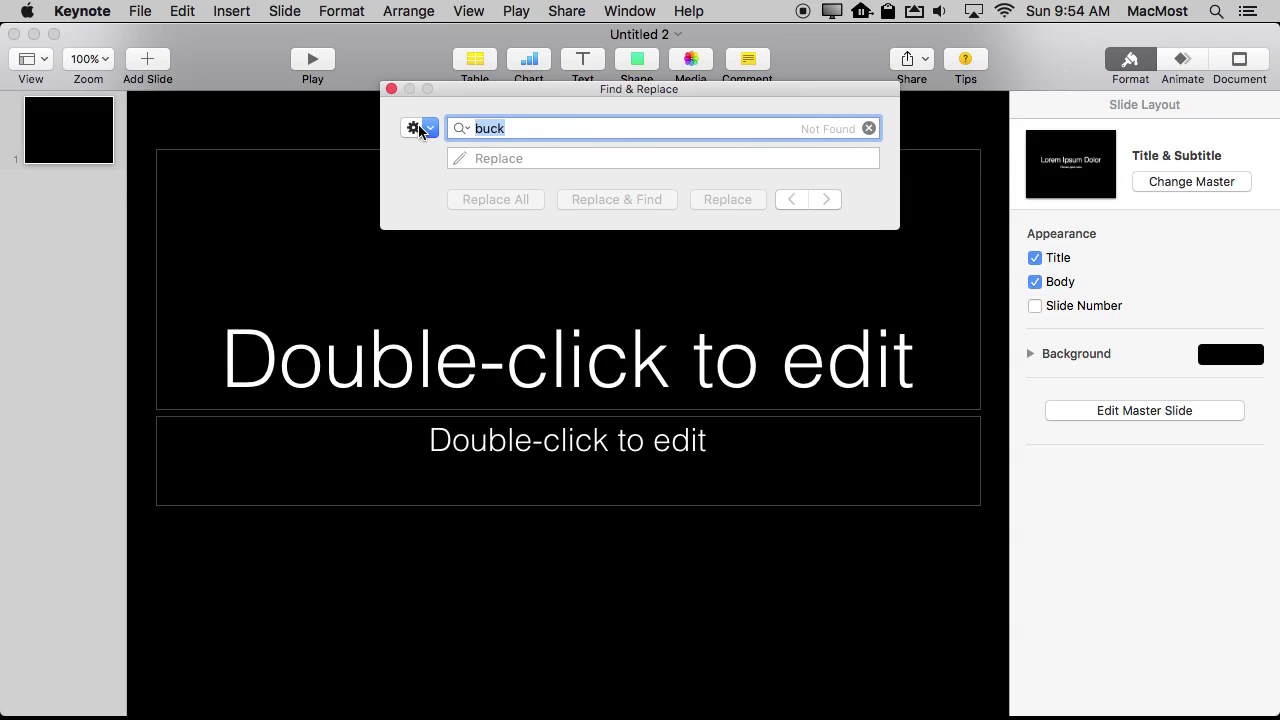
left_click_drag(423, 128, 628, 160)
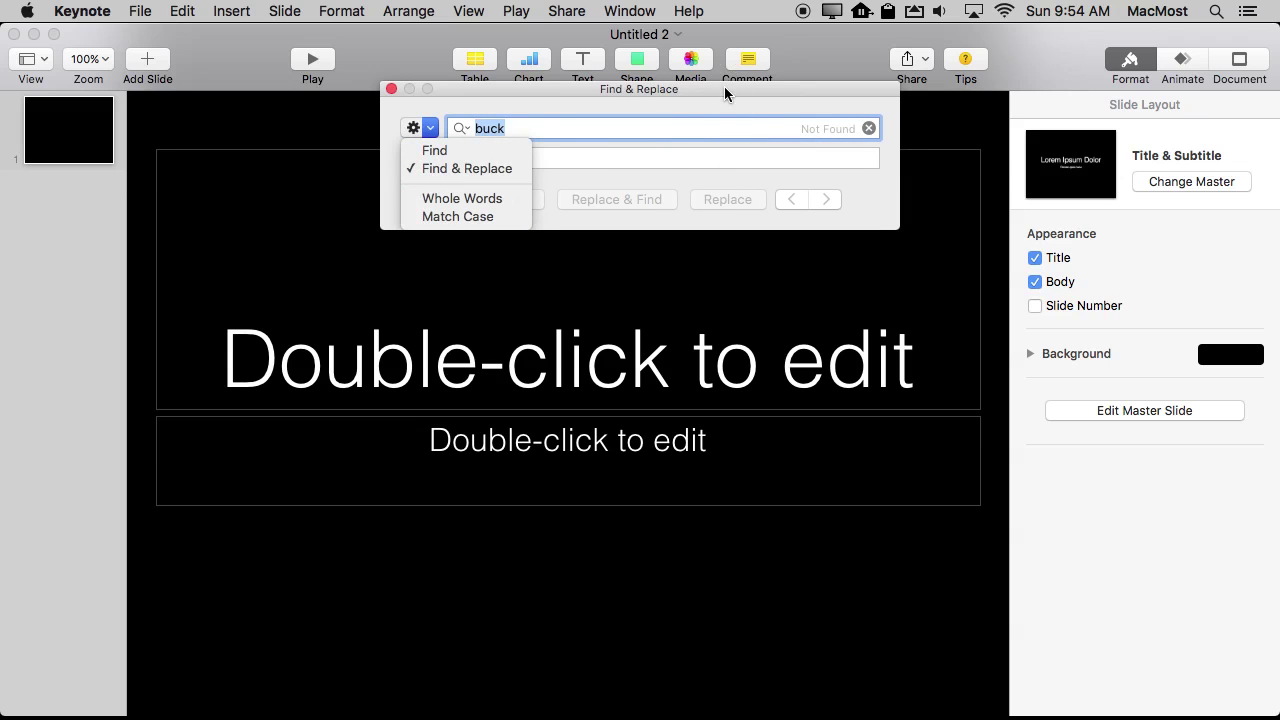
left_click(472, 300)
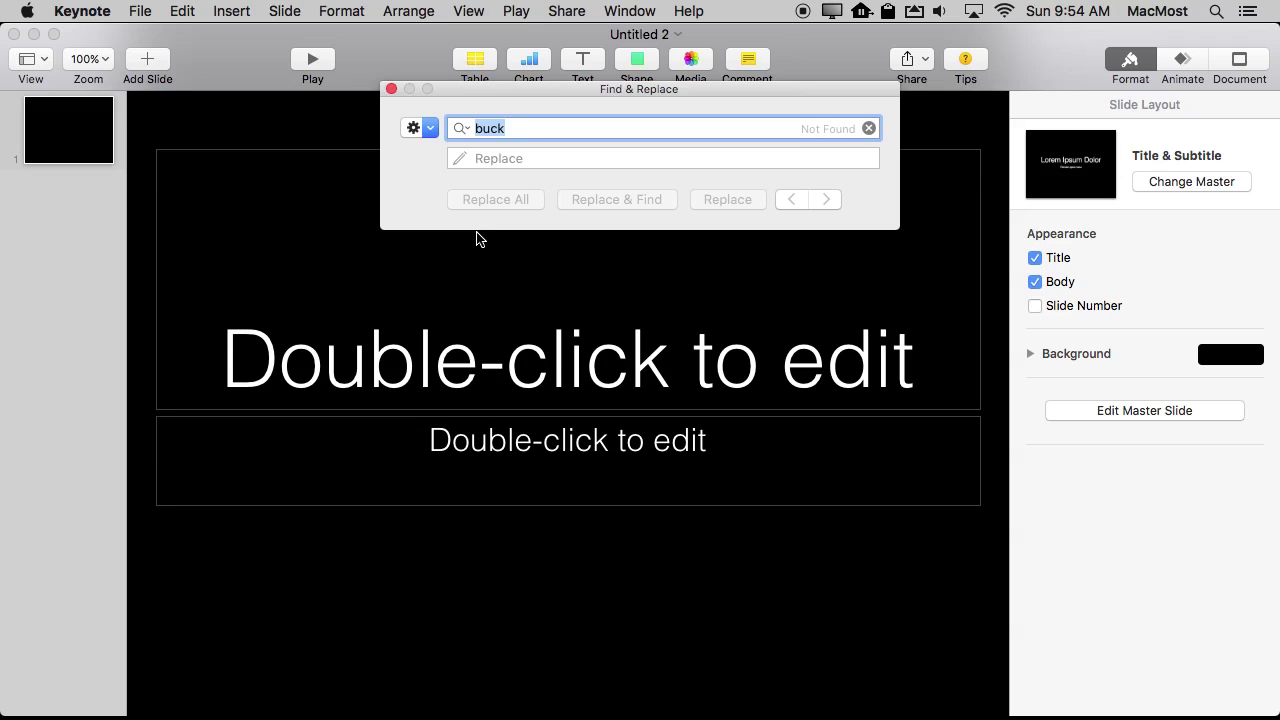